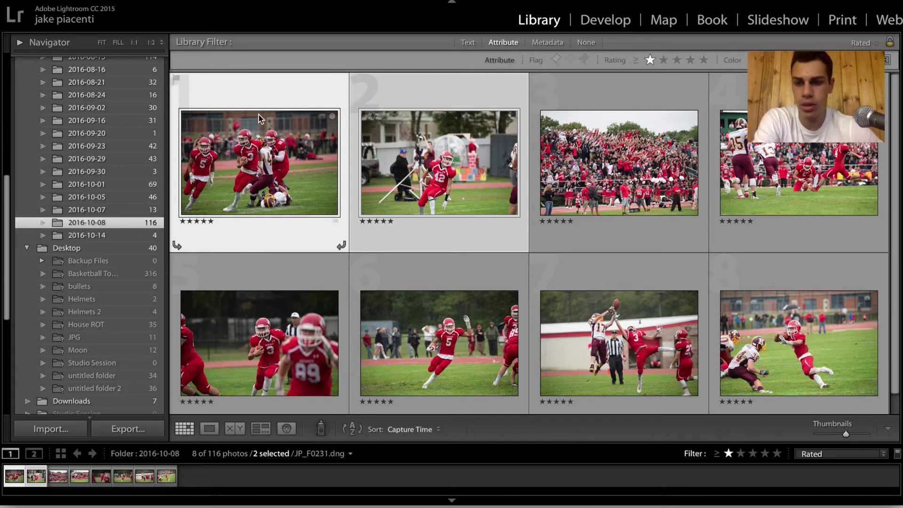
Select only the first photo, JP_F0231.dng, in the 2016-10-08 folder and open it in the Develop module
left_click(432, 141)
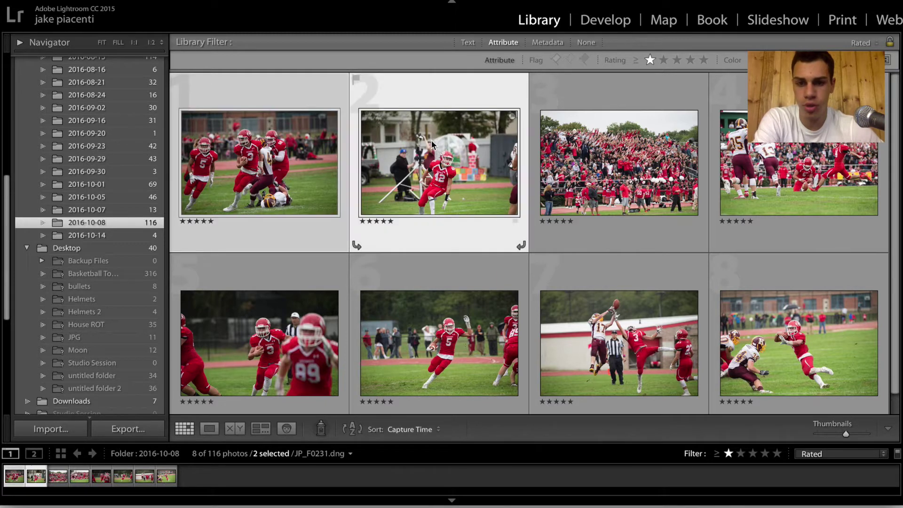
left_click(274, 153)
left_click(566, 166)
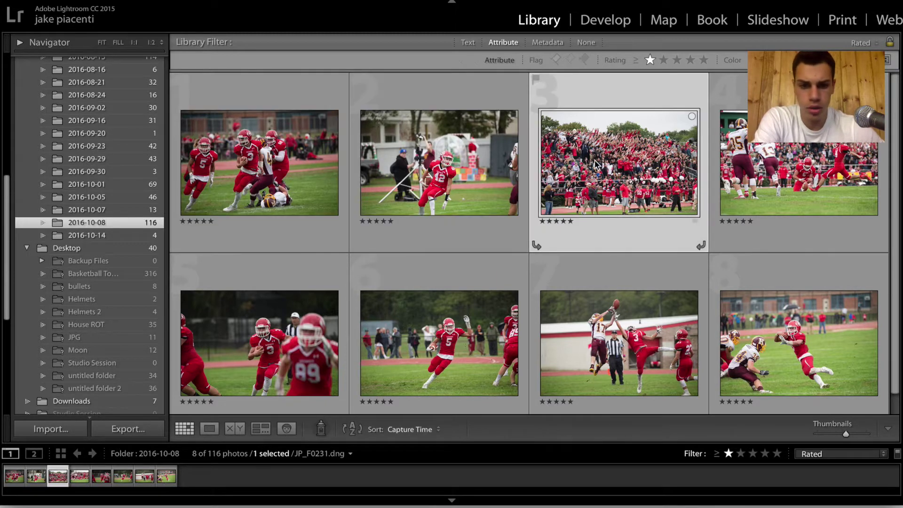
left_click(269, 202)
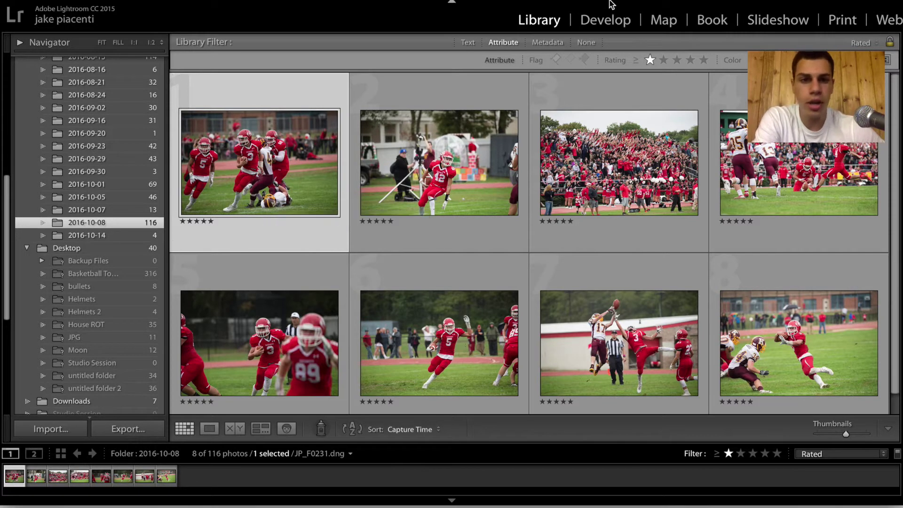
left_click(612, 20)
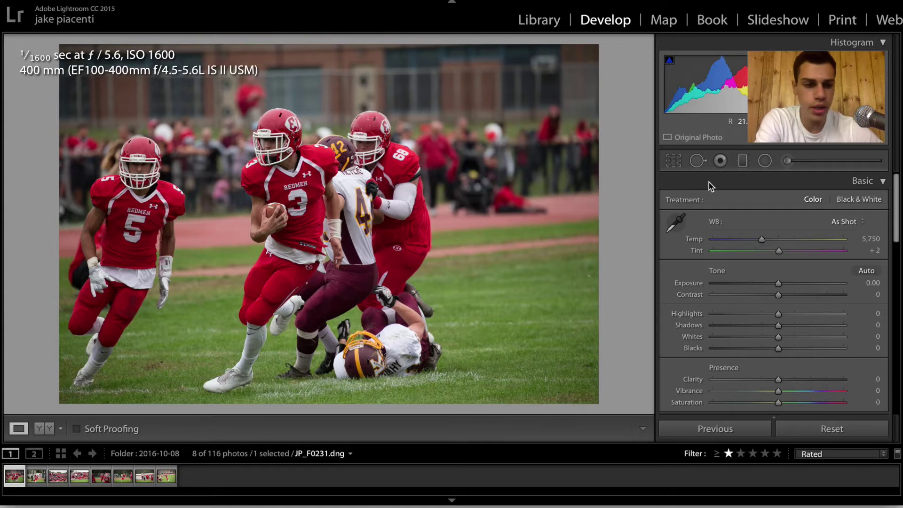
Brighten the photo by setting Exposure to +0.50 and raise Contrast to +65
left_click(870, 283)
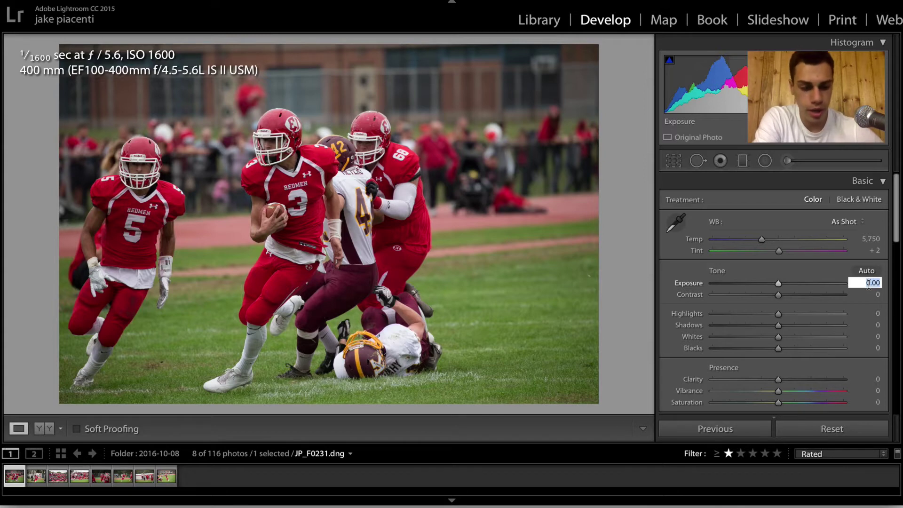
type("0.4")
key("Return")
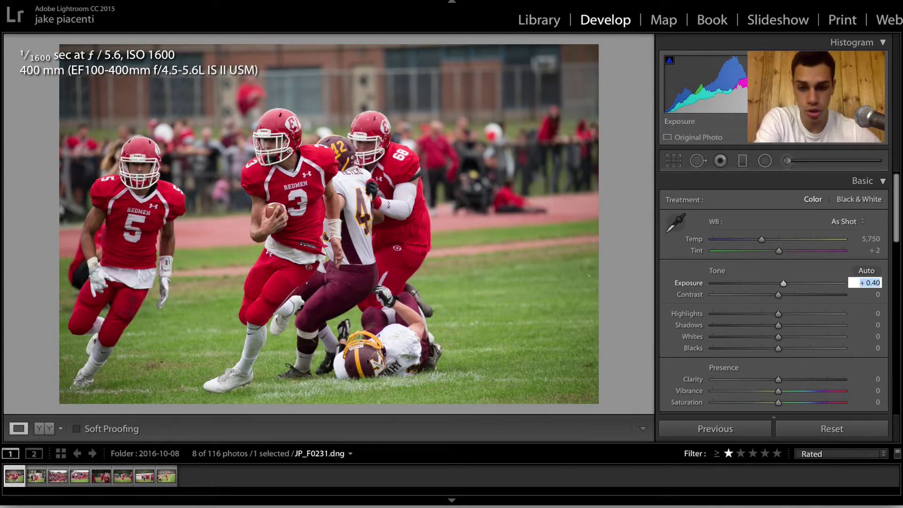
key("Up")
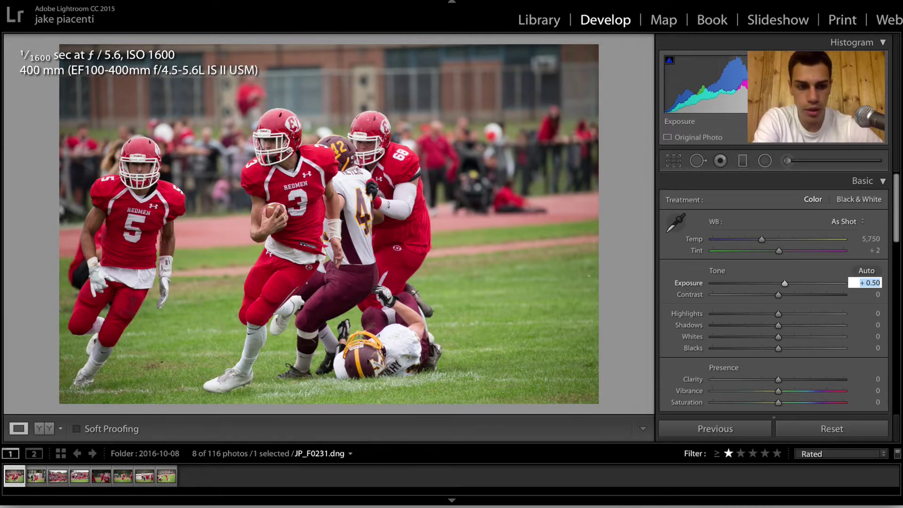
left_click_drag(778, 295, 821, 298)
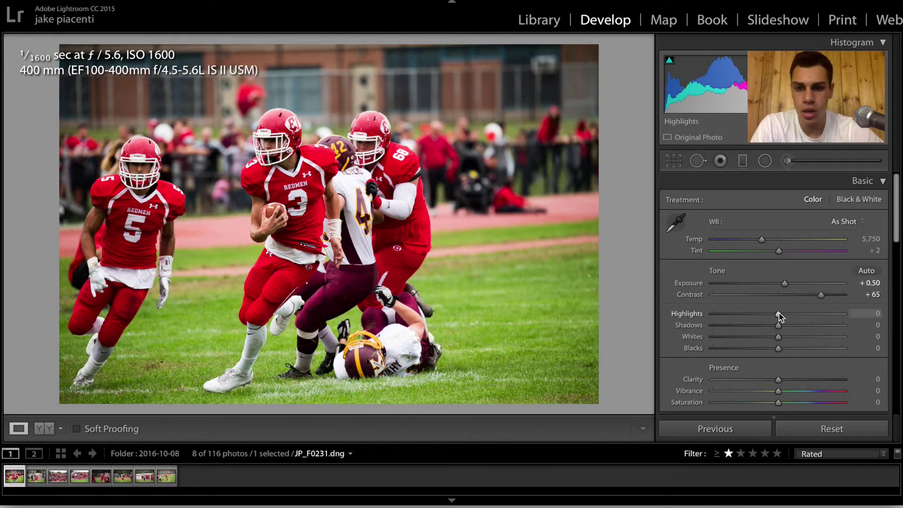
Set Highlights to -25, Shadows to +56, Whites to +17, Clarity to +27 and Vibrance to +31
left_click_drag(778, 315, 812, 326)
left_click(281, 140)
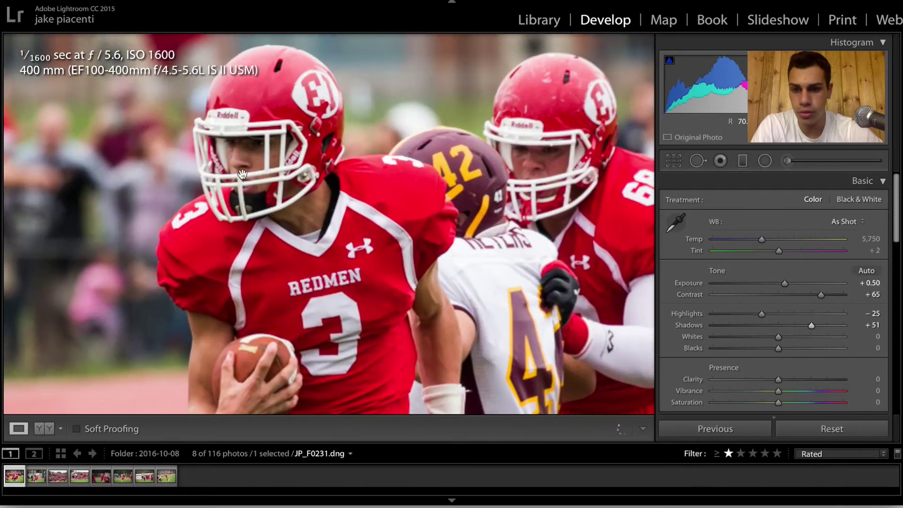
left_click(306, 168)
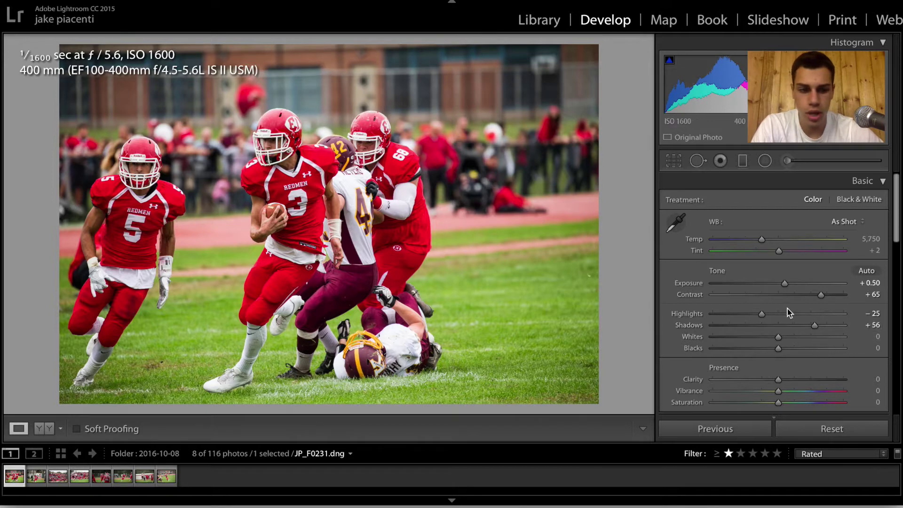
left_click_drag(777, 338, 790, 338)
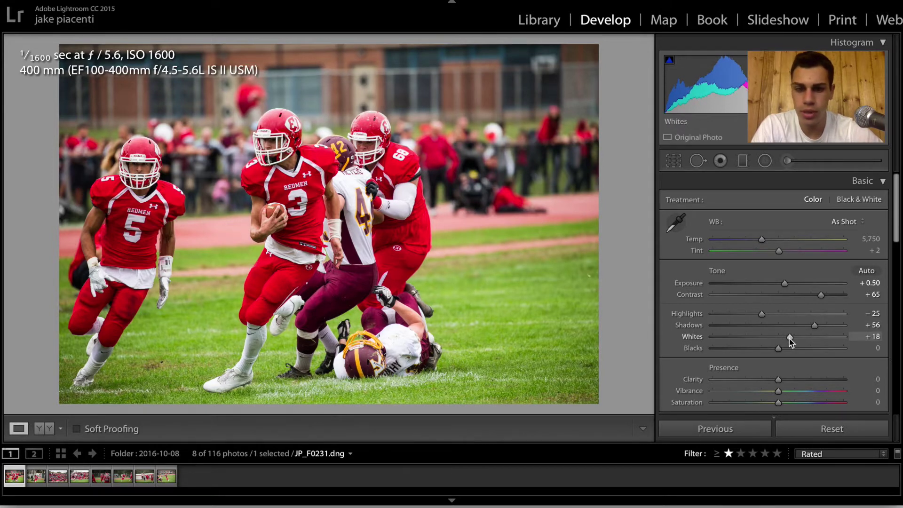
left_click_drag(778, 379, 799, 395)
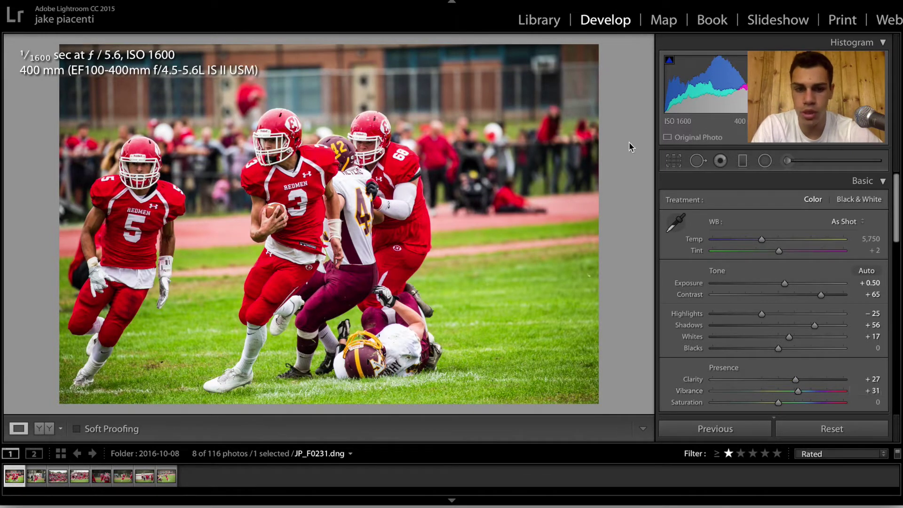
Straighten the photo by 1.61 degrees, crop it tightly around the players, and compare the before and after versions side by side
left_click(673, 160)
left_click_drag(612, 50, 541, 69)
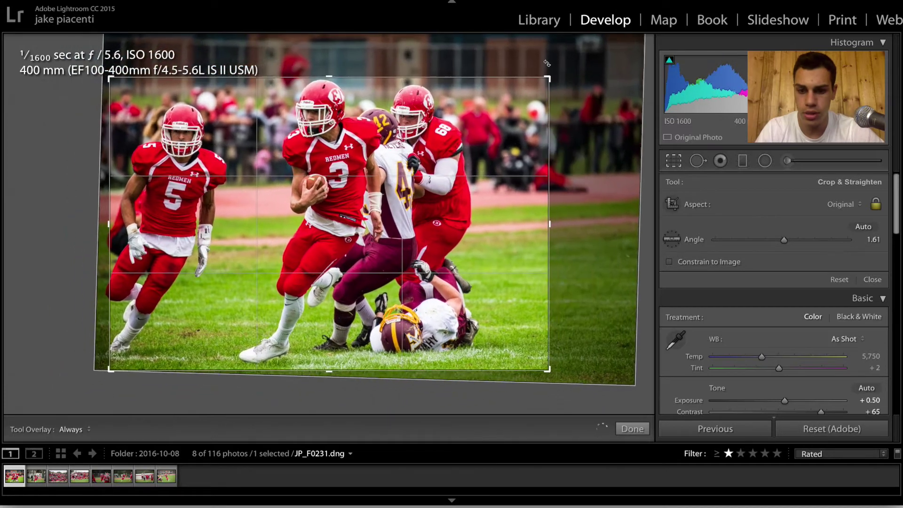
left_click_drag(463, 152, 470, 153)
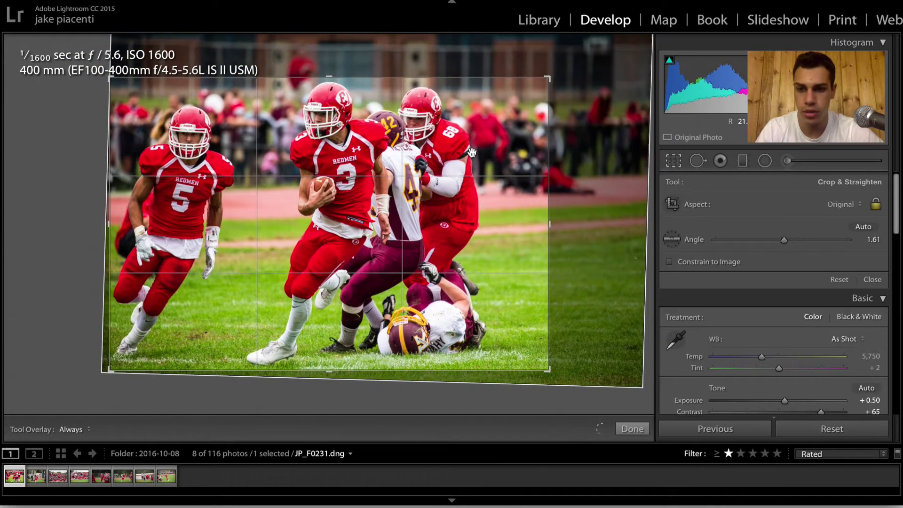
key("Return")
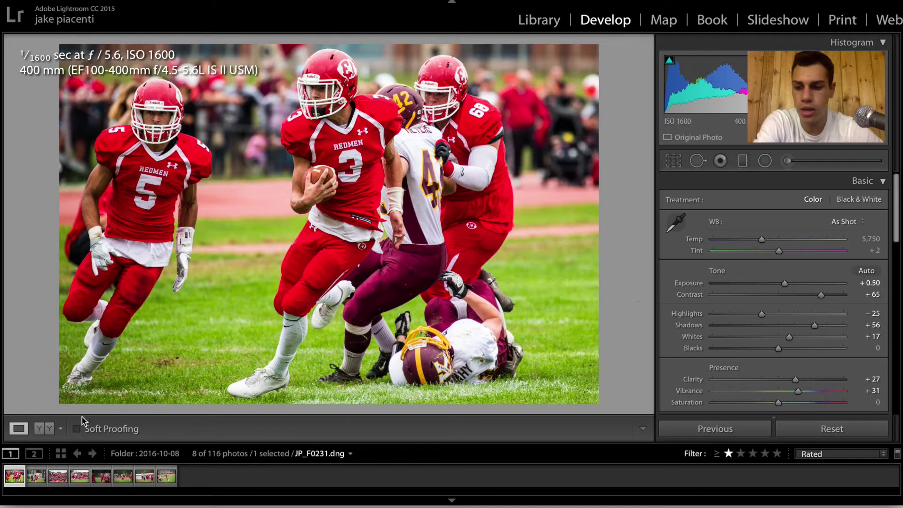
left_click(49, 429)
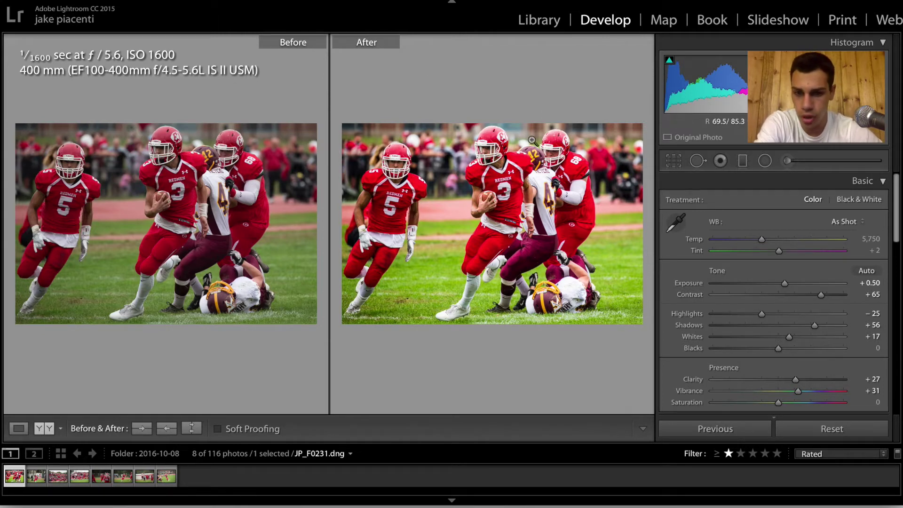
left_click(19, 428)
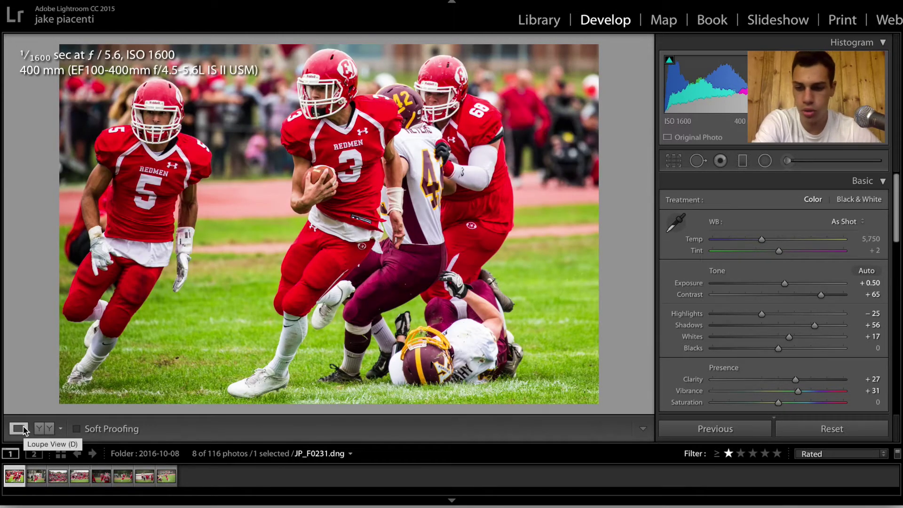
Crop the next photo, JP_F0274.dng, to a tight portrait frame around player number 42, keeping the original aspect ratio
key("Right")
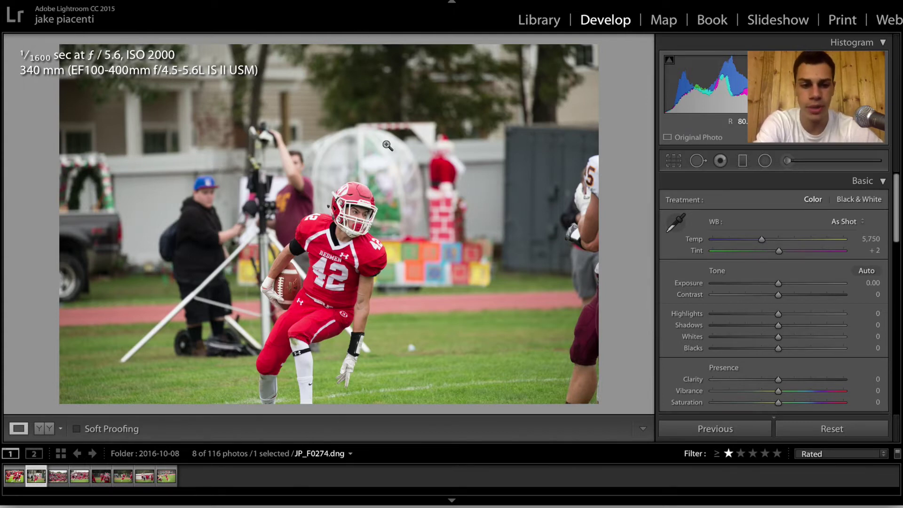
left_click(674, 163)
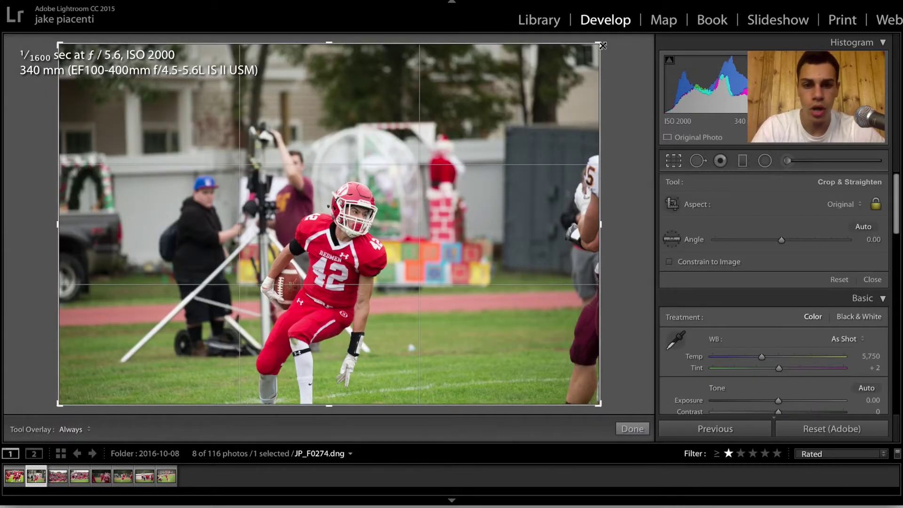
left_click_drag(602, 45, 467, 83)
left_click_drag(343, 212, 216, 185)
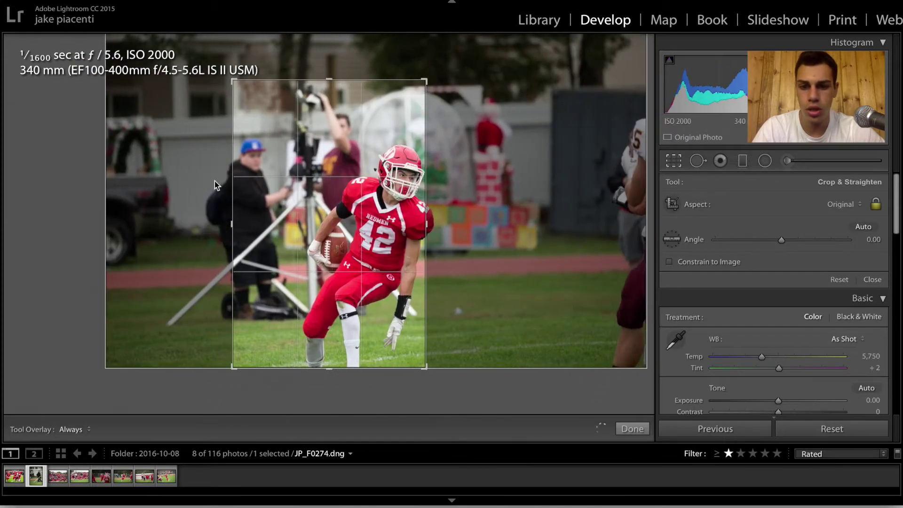
right_click(215, 186)
left_click(357, 101)
left_click_drag(377, 117, 343, 111)
left_click_drag(425, 80, 403, 110)
left_click_drag(362, 197, 344, 190)
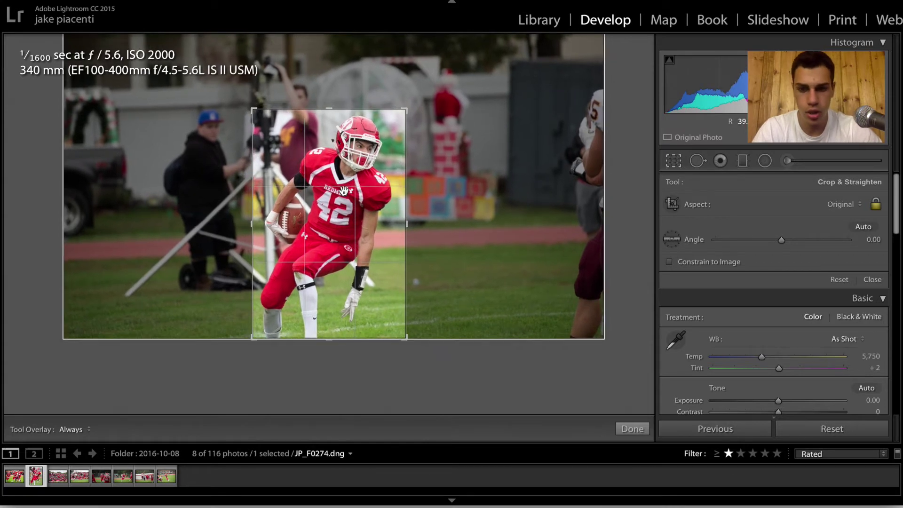
key("Return")
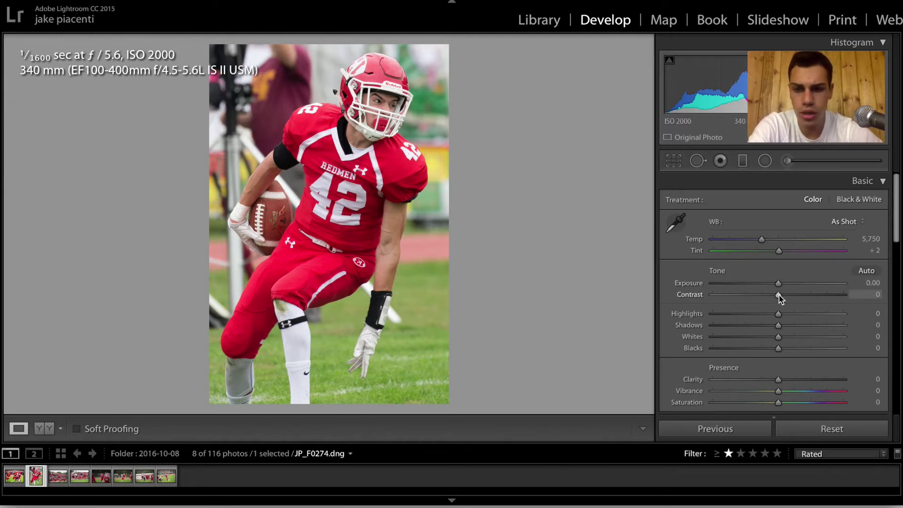
Set Contrast +85, Highlights -34, Shadows +55, Whites +19, Clarity +36 and Vibrance +28, and compare the result with the original
left_click_drag(780, 296, 834, 296)
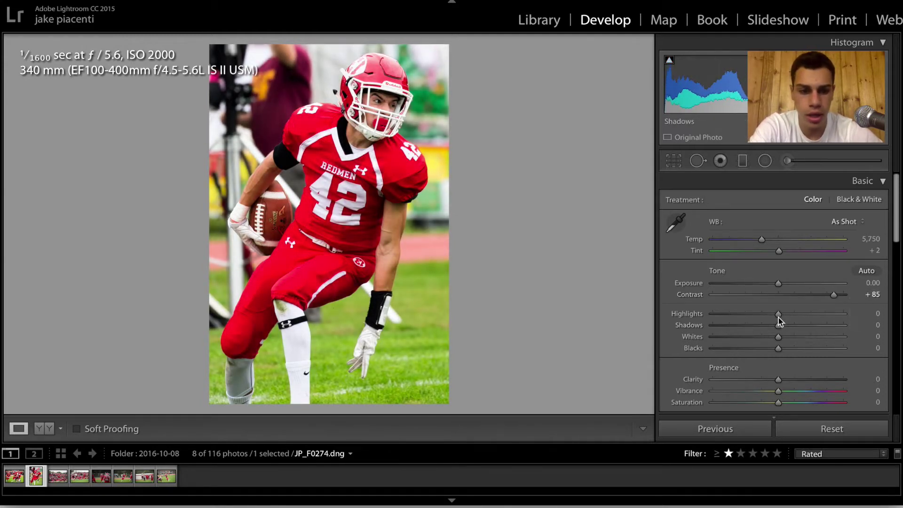
left_click_drag(778, 314, 789, 338)
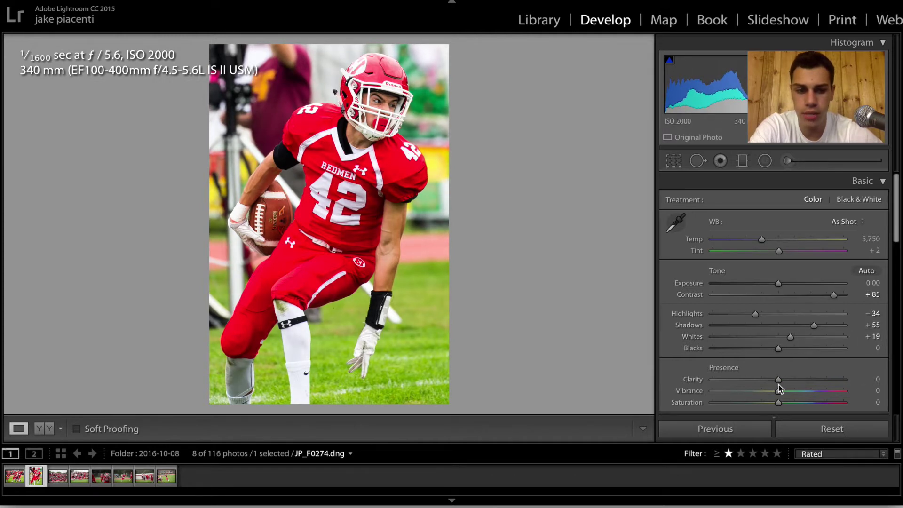
left_click_drag(777, 380, 797, 399)
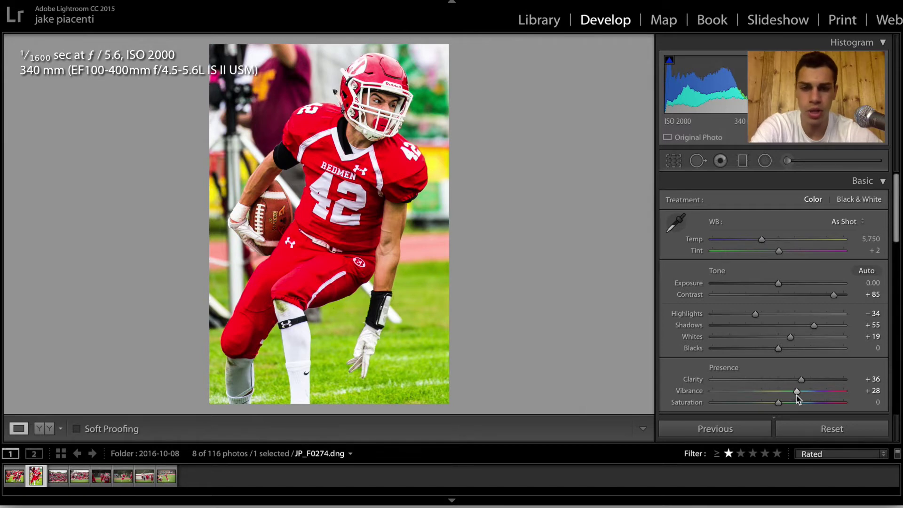
left_click(49, 427)
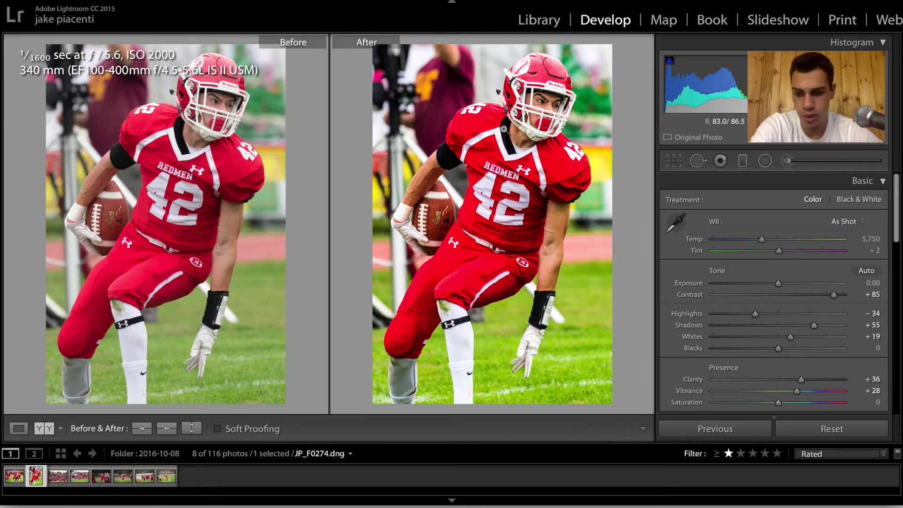
left_click(19, 428)
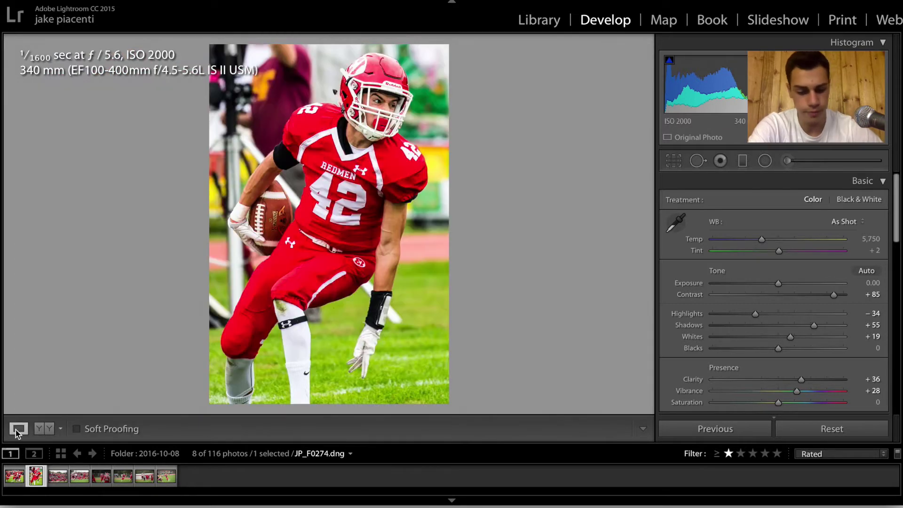
Crop the crowd photo, JP_F0291.dng, with the aspect ratio unlocked to a wide panorama of the stands, trimming the sky and the sideline
key("Right")
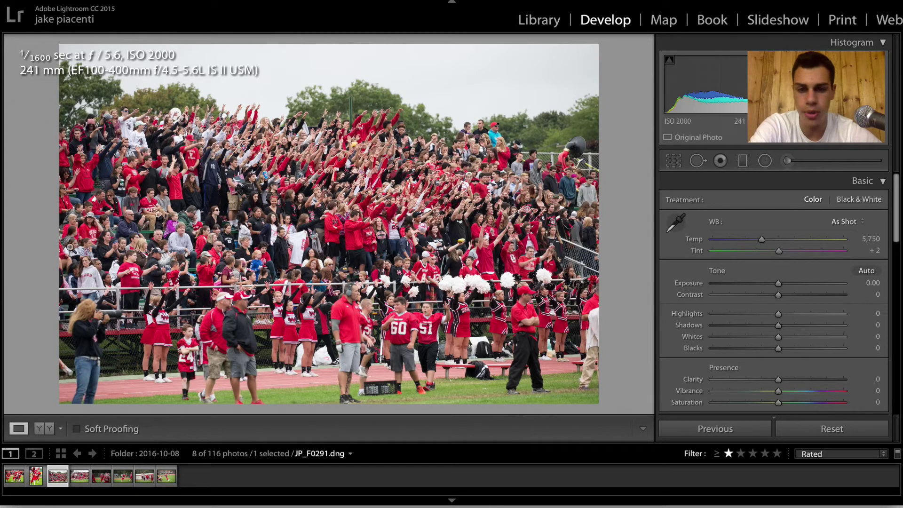
left_click(678, 163)
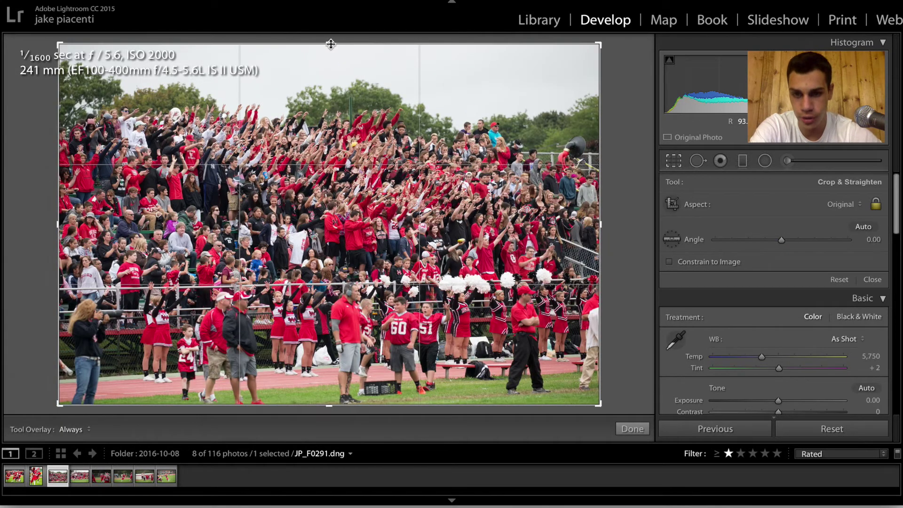
mouse_move(330, 44)
left_mouse_down()
mouse_move(333, 55)
mouse_move(332, 40)
left_mouse_up()
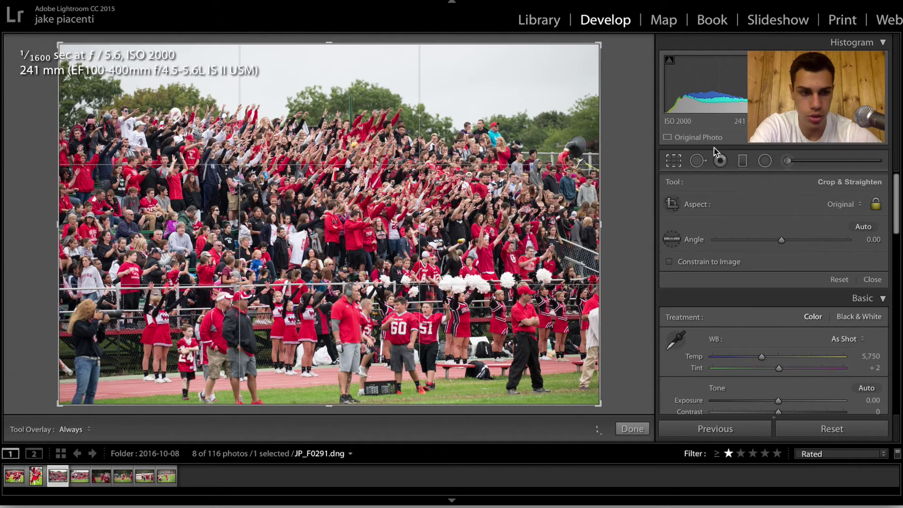
left_click(875, 203)
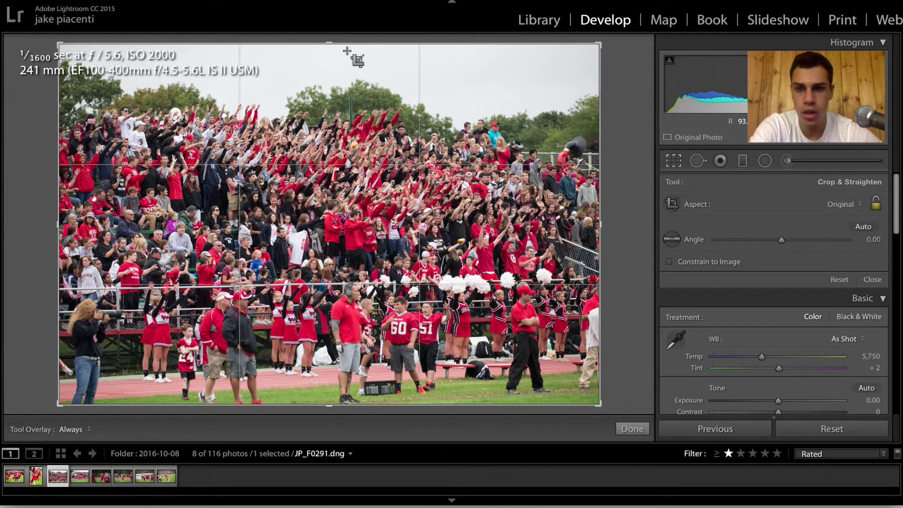
left_click_drag(329, 43, 329, 59)
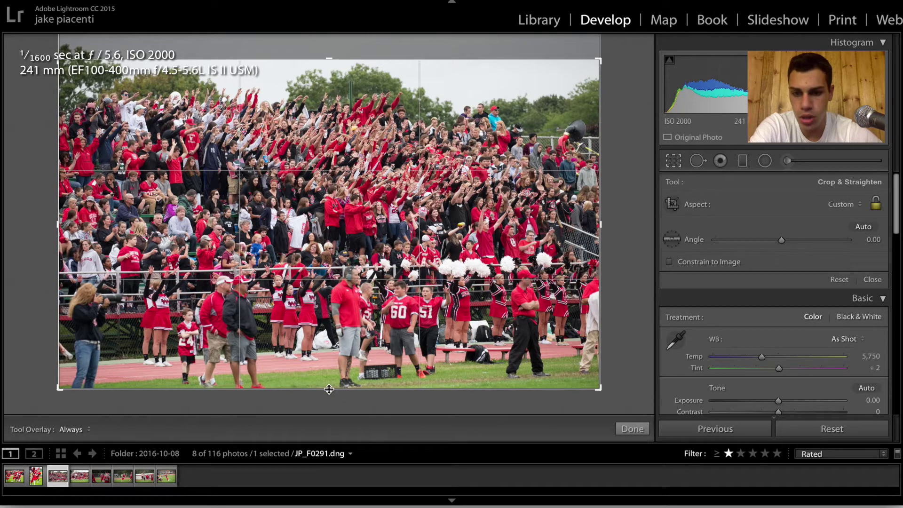
left_click_drag(329, 388, 335, 326)
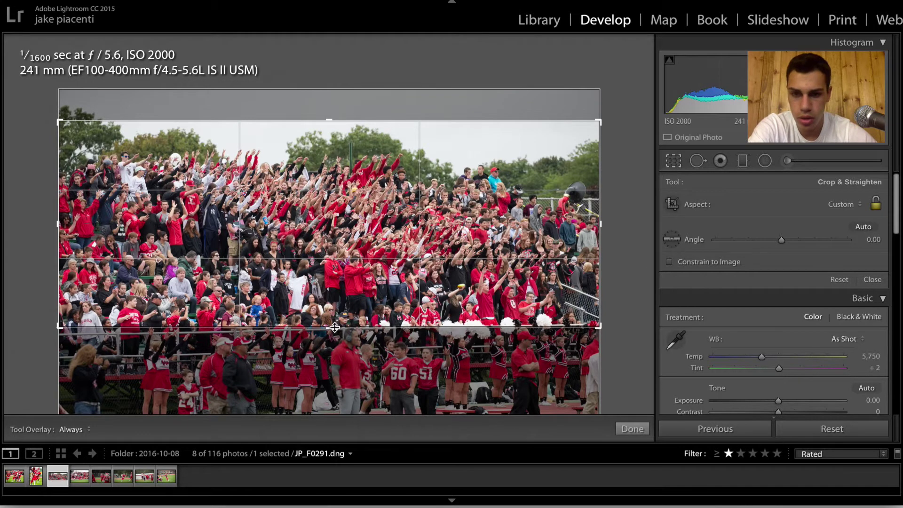
key("Return")
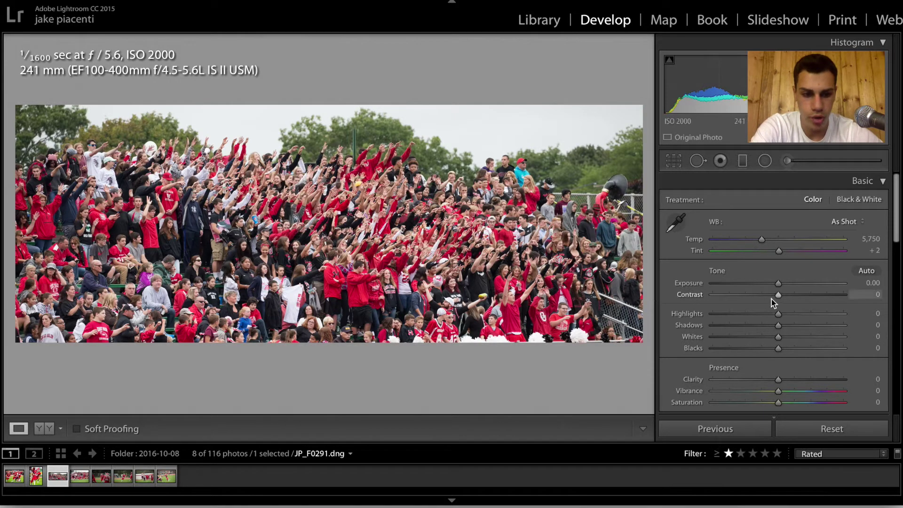
Set the crowd photo's Exposure to +0.40 and Contrast to +66
left_click(861, 283)
key("Up")
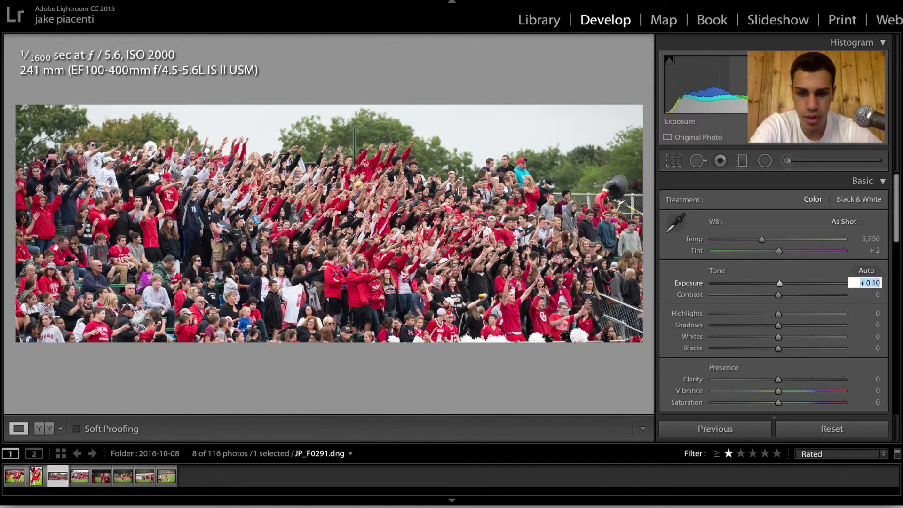
key("Up")
key("Up")
key("Up")
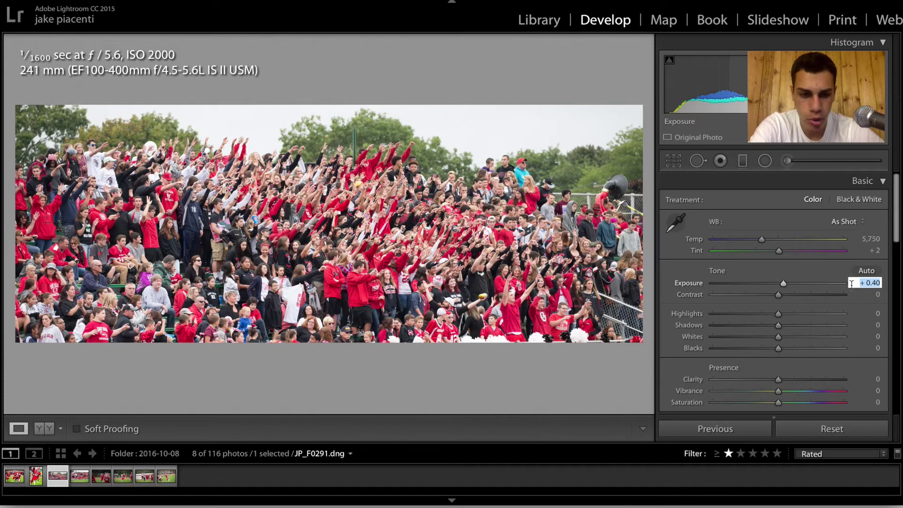
left_click_drag(779, 296, 819, 301)
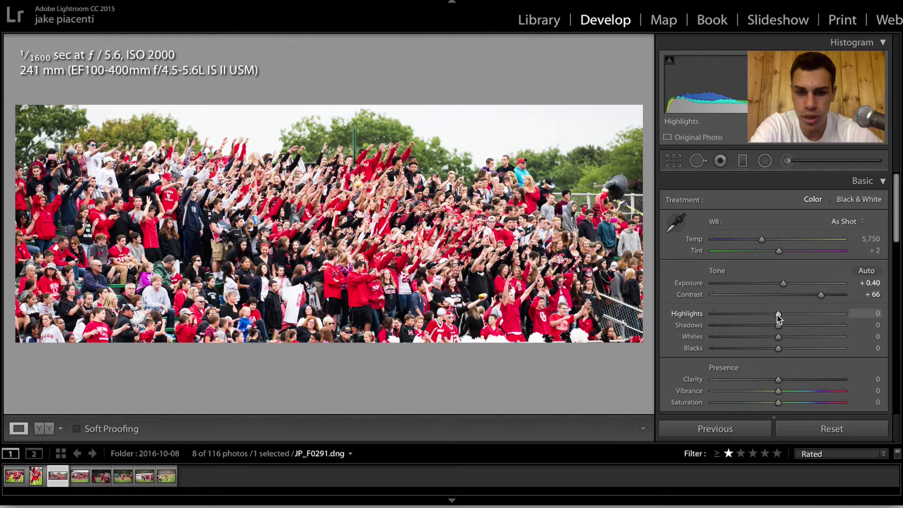
Set Highlights -80, Shadows +61, Whites -17, Clarity +19 and Vibrance +45 on the crowd photo, checking the shadow detail up close
left_click_drag(769, 318, 727, 318)
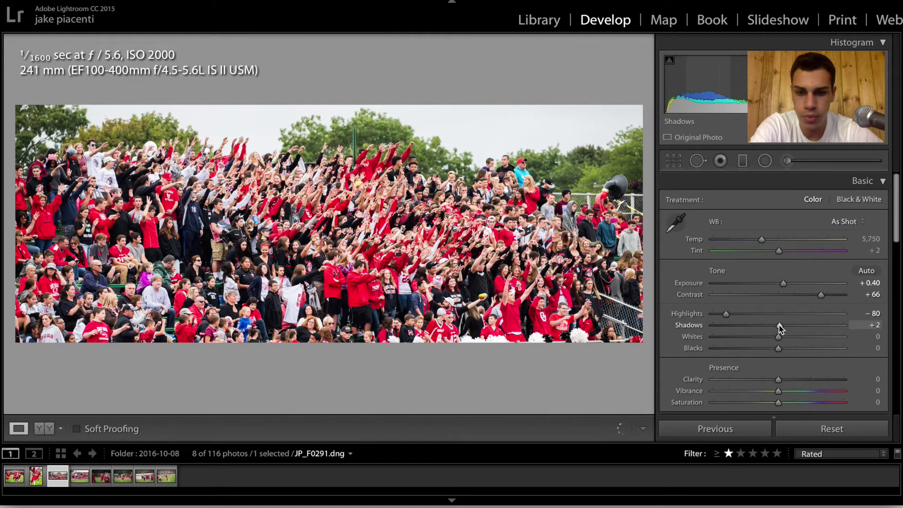
left_click_drag(780, 328, 812, 329)
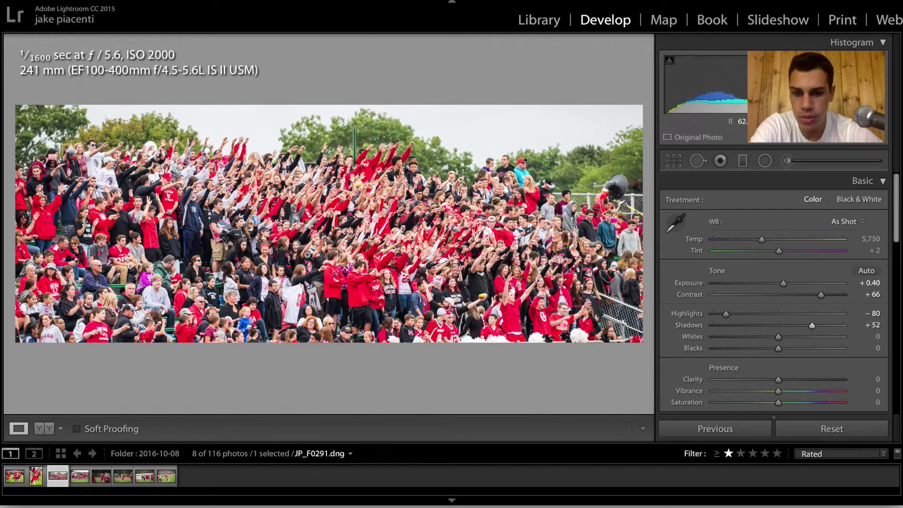
left_click(307, 254)
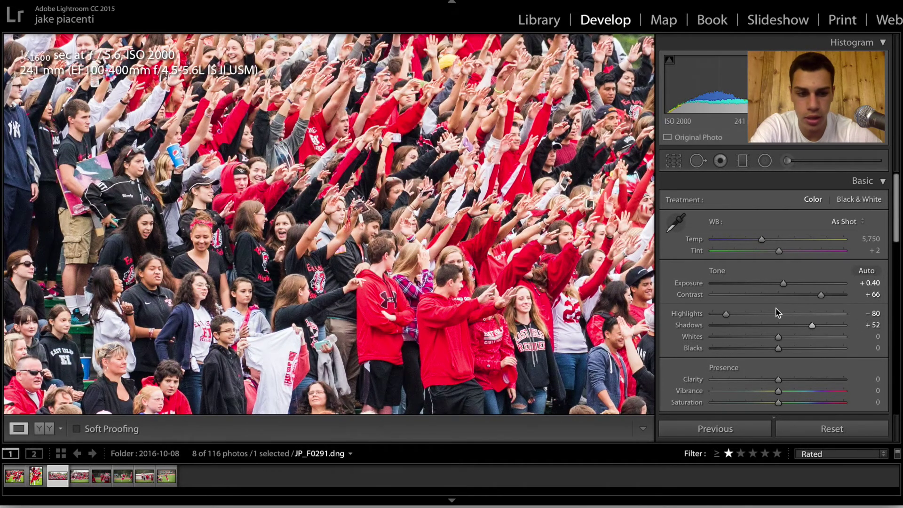
mouse_move(814, 326)
left_mouse_down()
mouse_move(777, 326)
mouse_move(842, 329)
mouse_move(819, 328)
left_mouse_up()
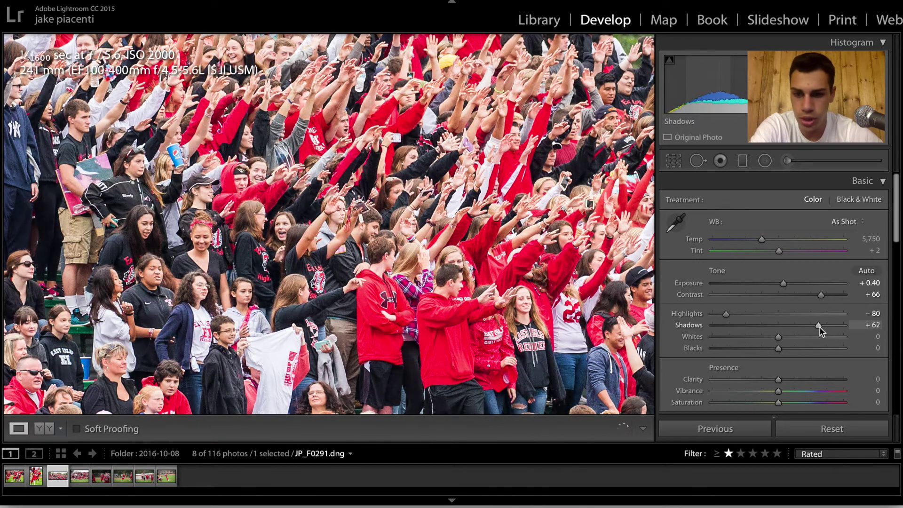
key("z")
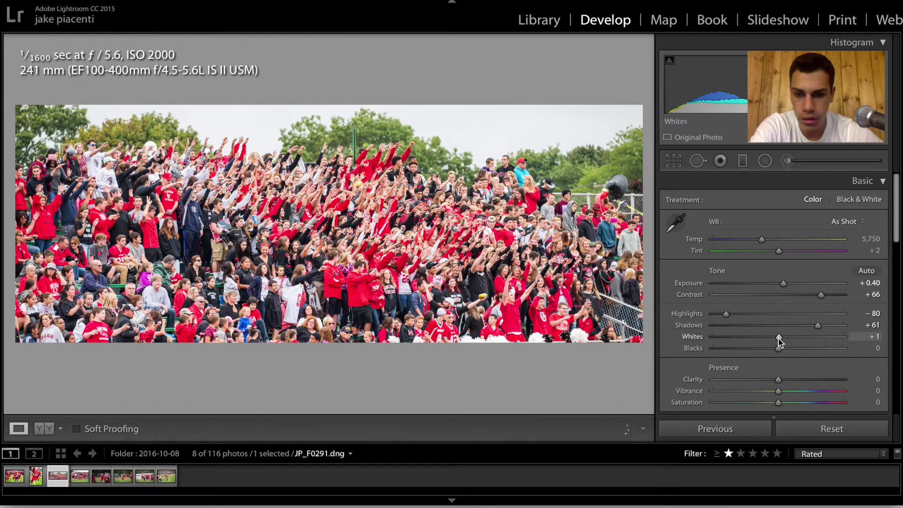
left_click_drag(778, 338, 763, 342)
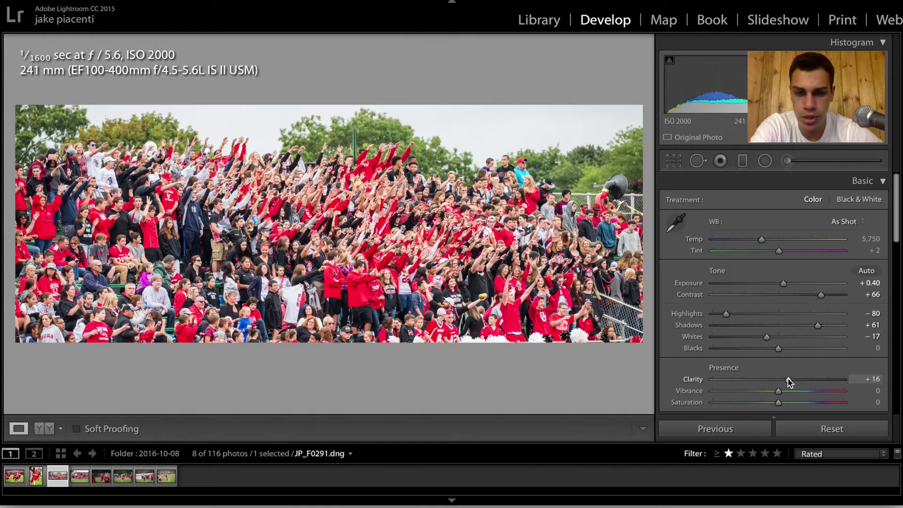
left_click_drag(778, 391, 806, 397)
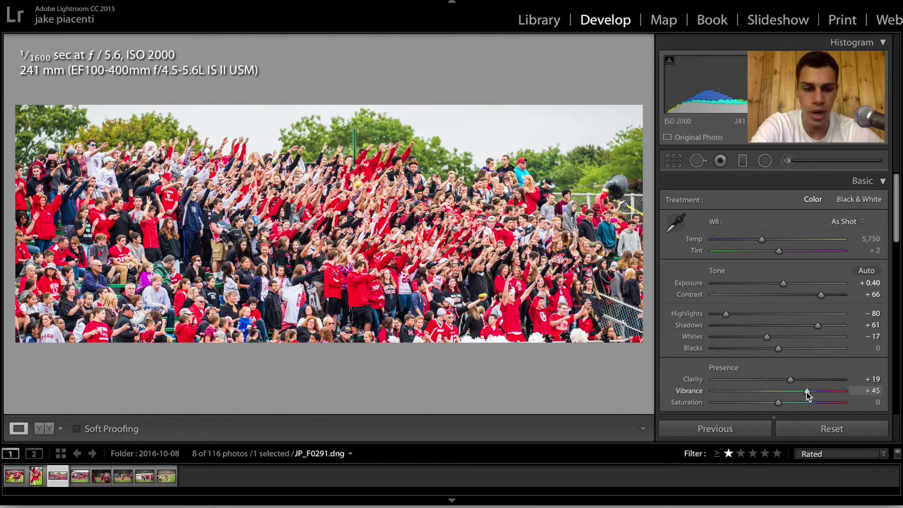
Lower the crowd photo's Exposure to +0.30 and compare the before and after versions side by side
left_click_drag(873, 283, 871, 283)
left_click(871, 283)
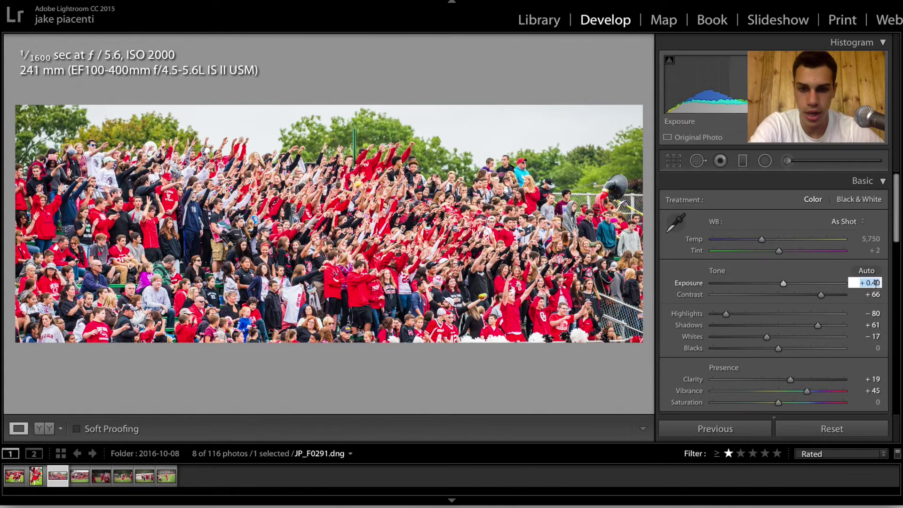
key("Down")
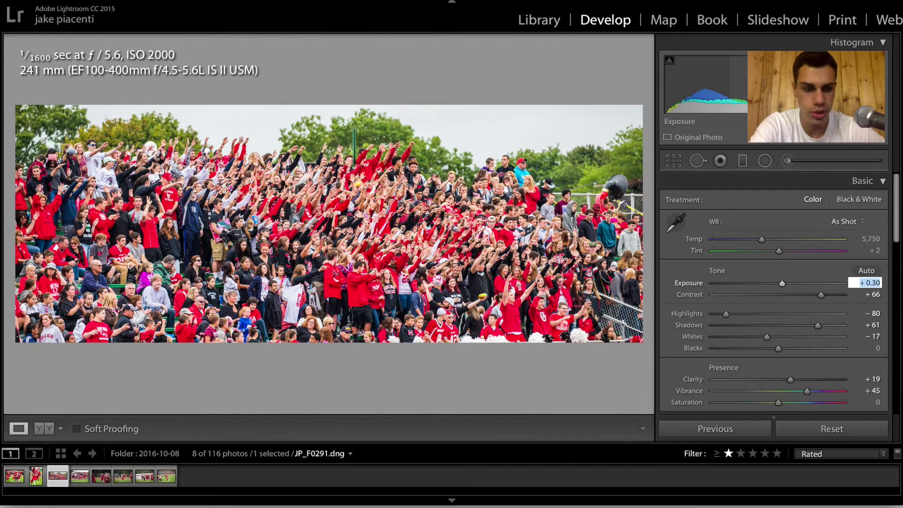
key("Return")
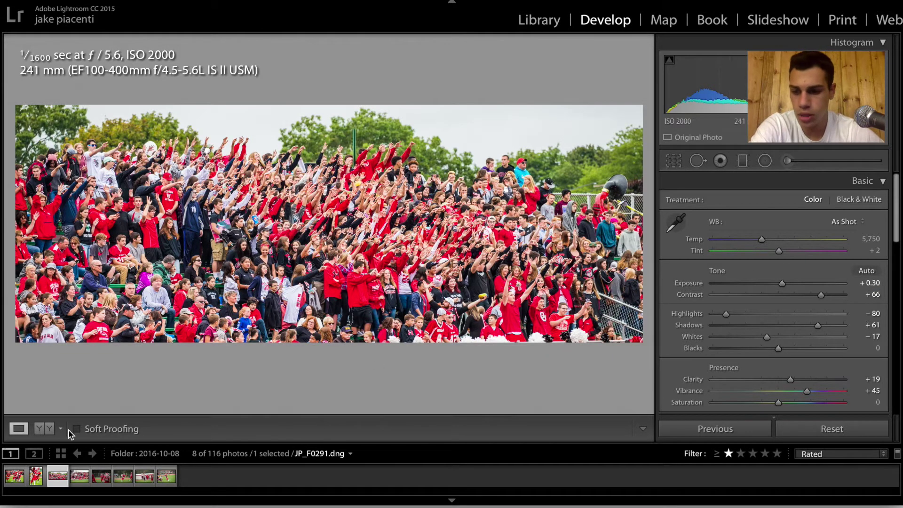
left_click(49, 429)
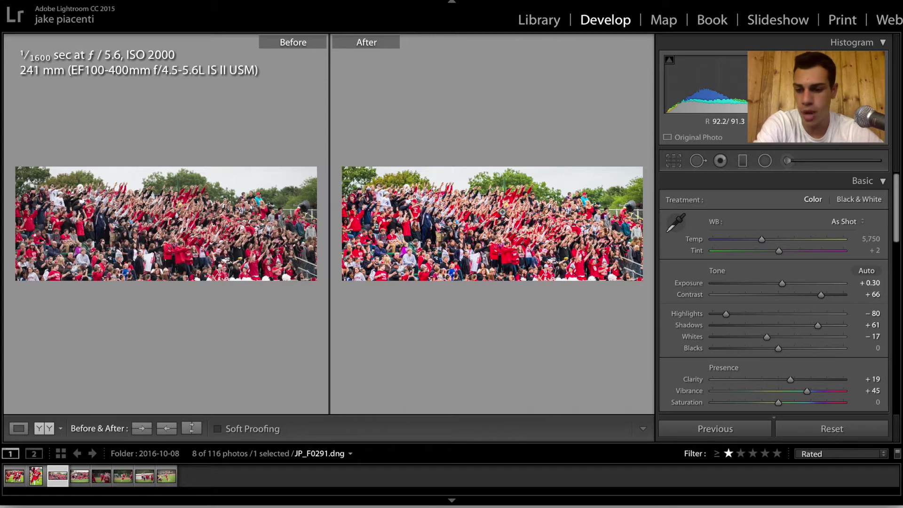
left_click(18, 428)
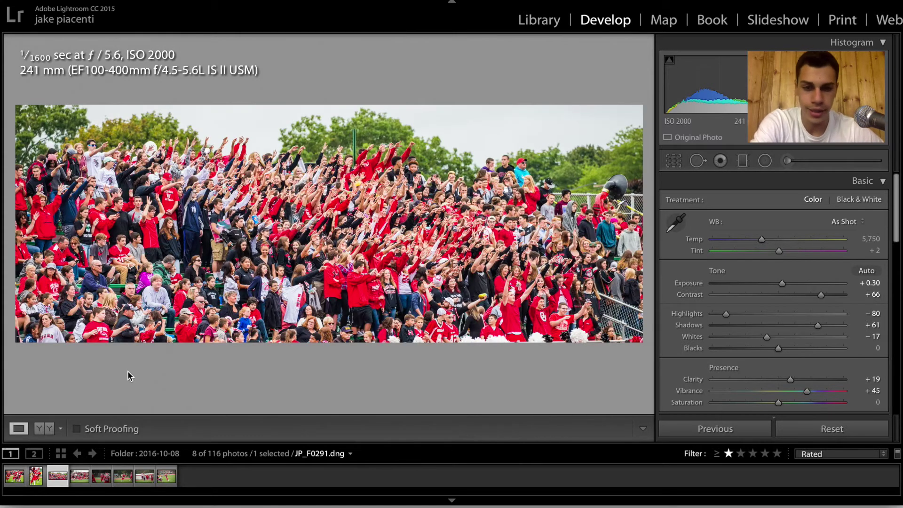
Move on to the kick photo, JP_F0393.dng, and set its Exposure to +0.30 and Contrast to +69
key("Right")
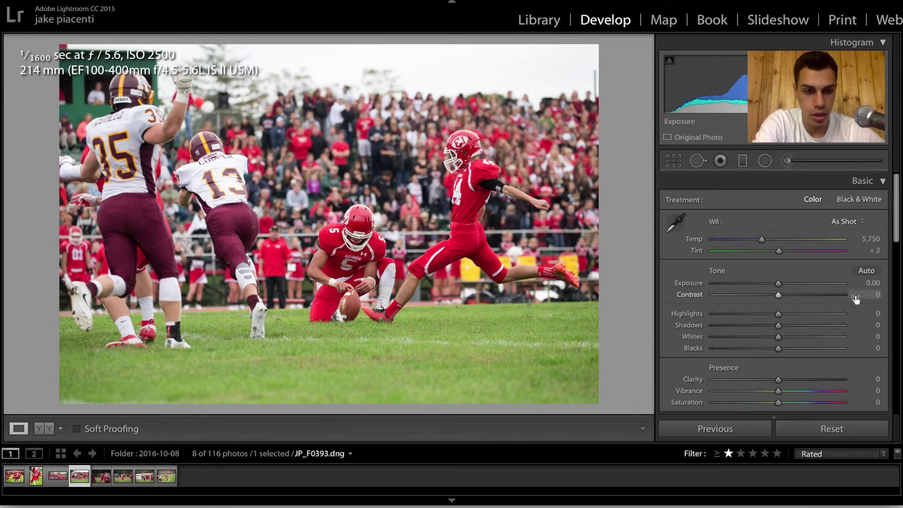
left_click(872, 283)
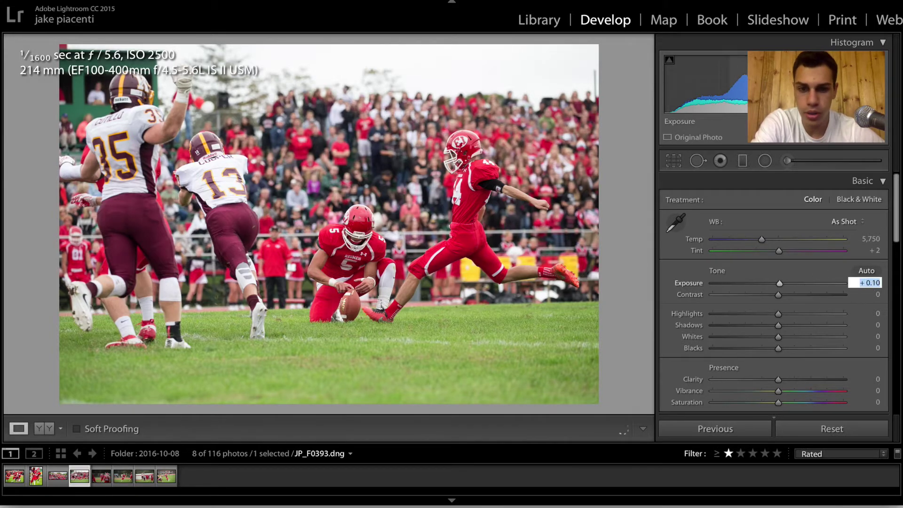
key("Up")
key("Up")
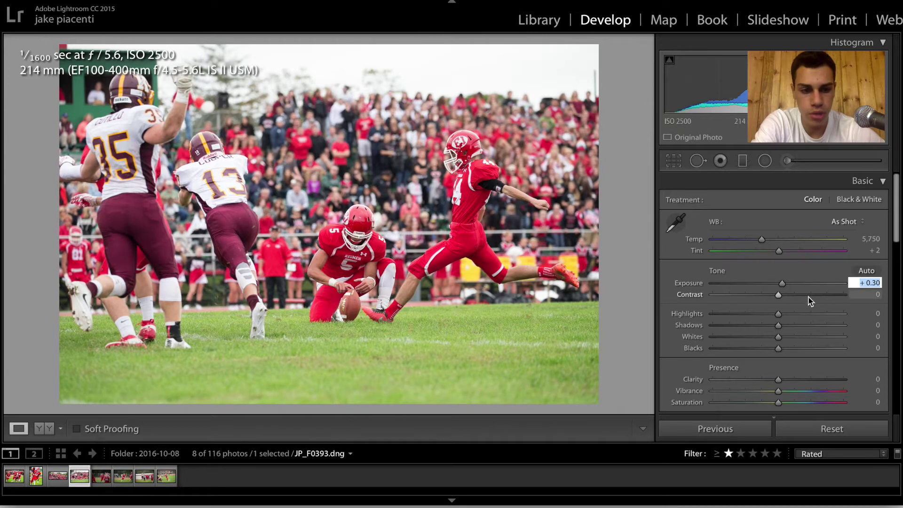
left_click_drag(778, 296, 823, 300)
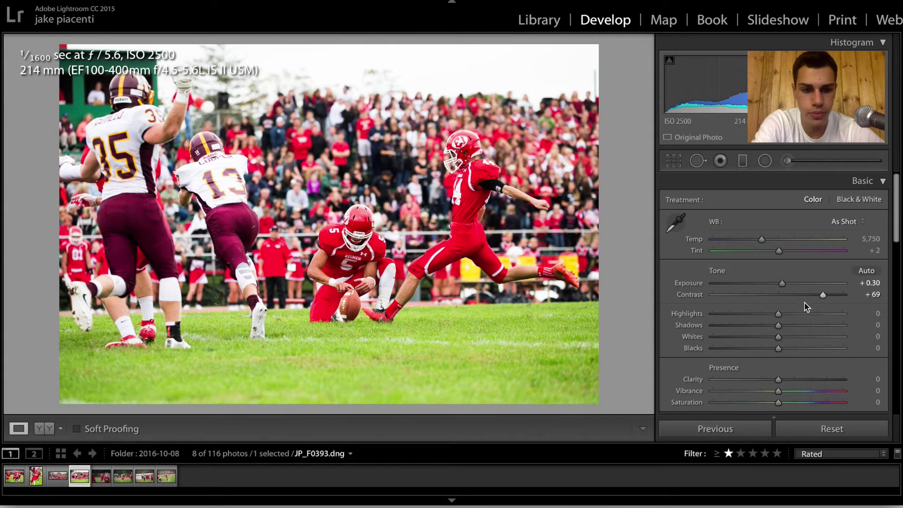
Set Highlights -45, Shadows -18, Clarity +26 and Vibrance +23 on the kick photo
left_click_drag(778, 314, 764, 330)
left_click_drag(779, 380, 794, 394)
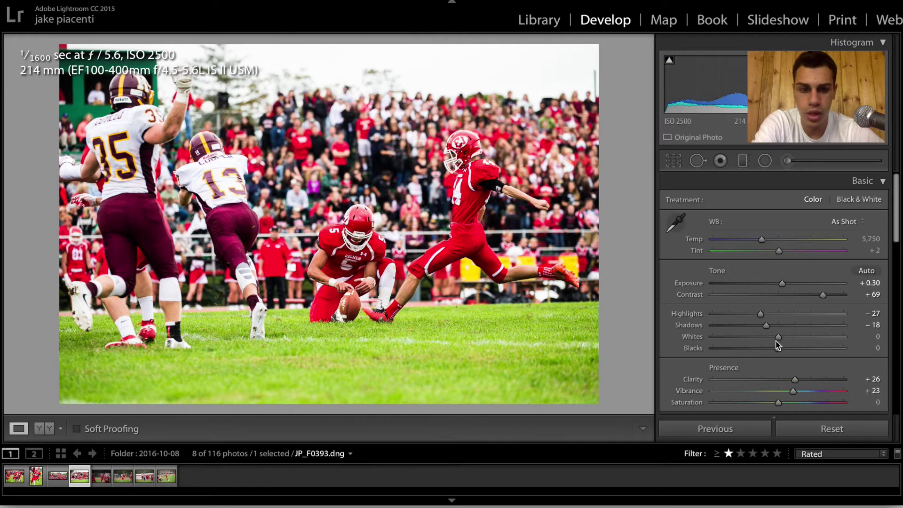
left_click_drag(760, 315, 748, 315)
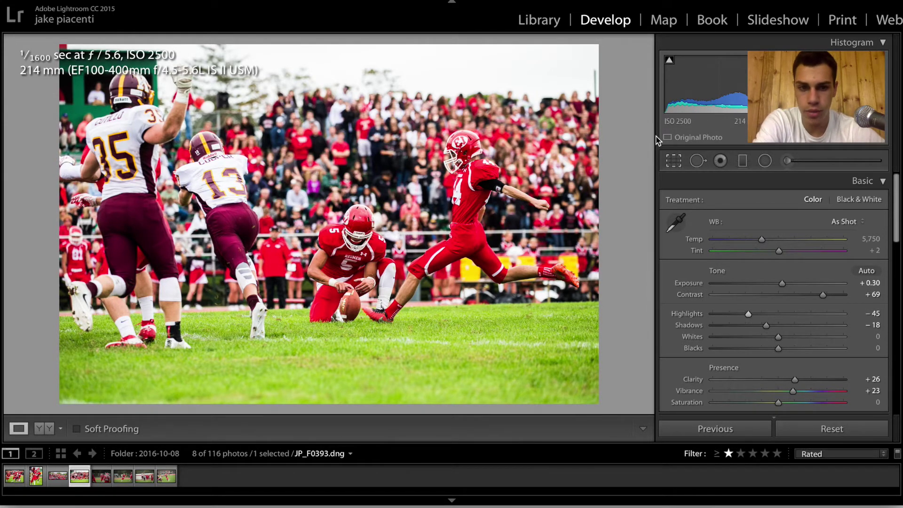
Straighten the kick photo by 1.14 degrees, keeping the original aspect ratio, and compare it side by side with the original
key("r")
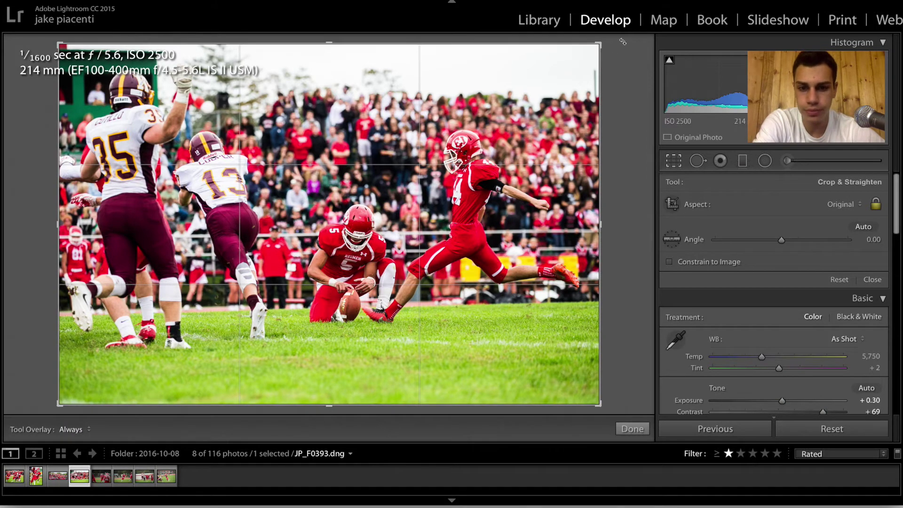
left_click_drag(623, 42, 627, 47)
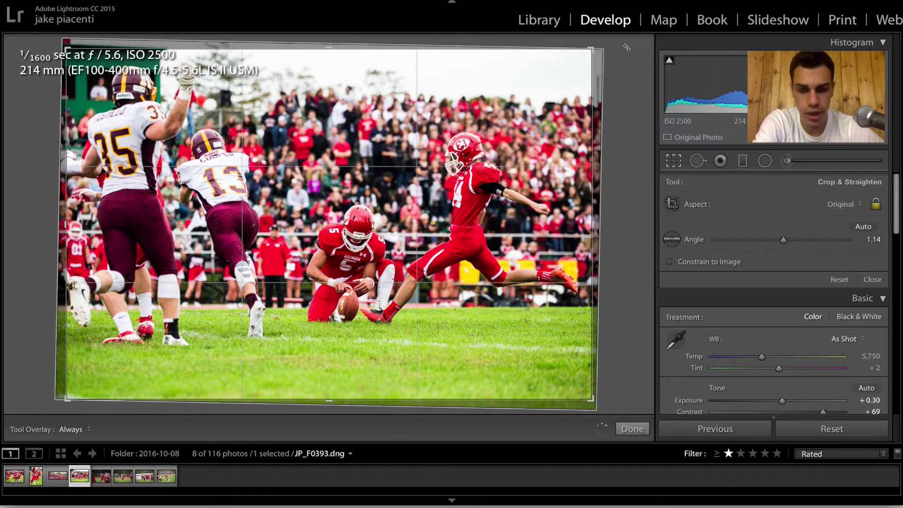
key("Return")
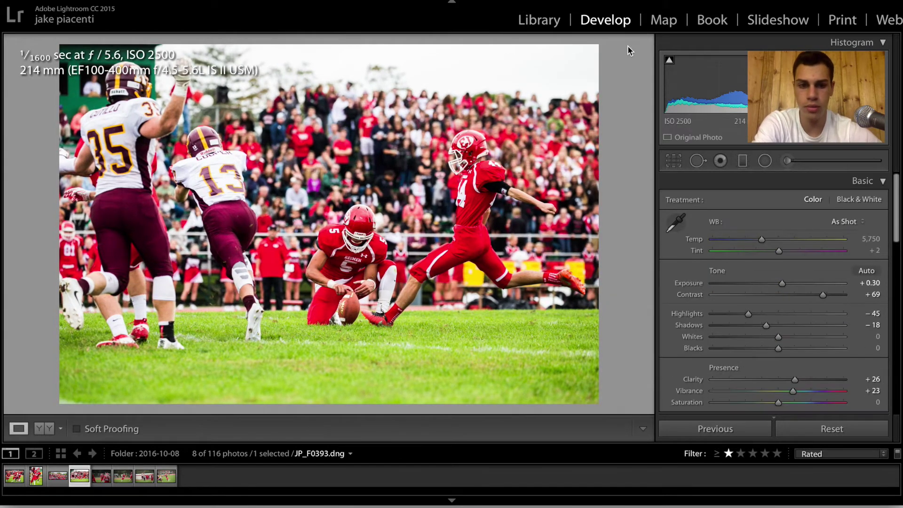
key("r")
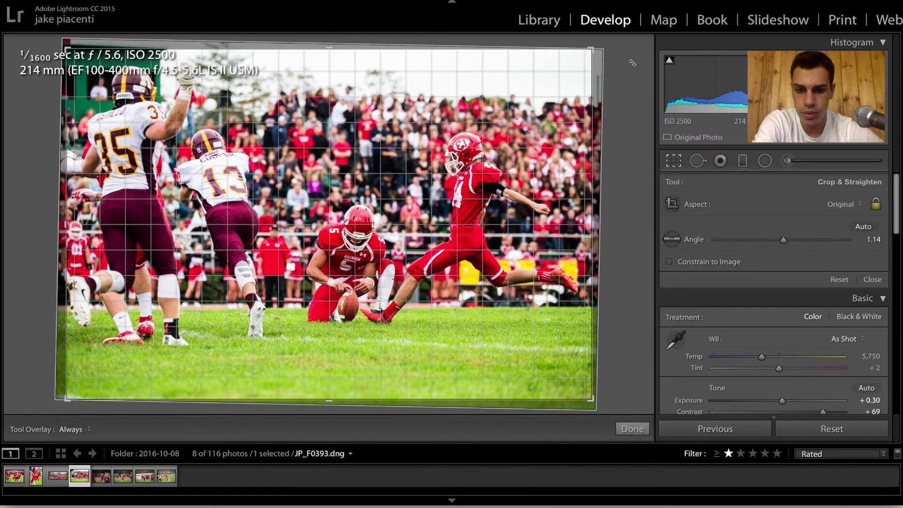
key("Return")
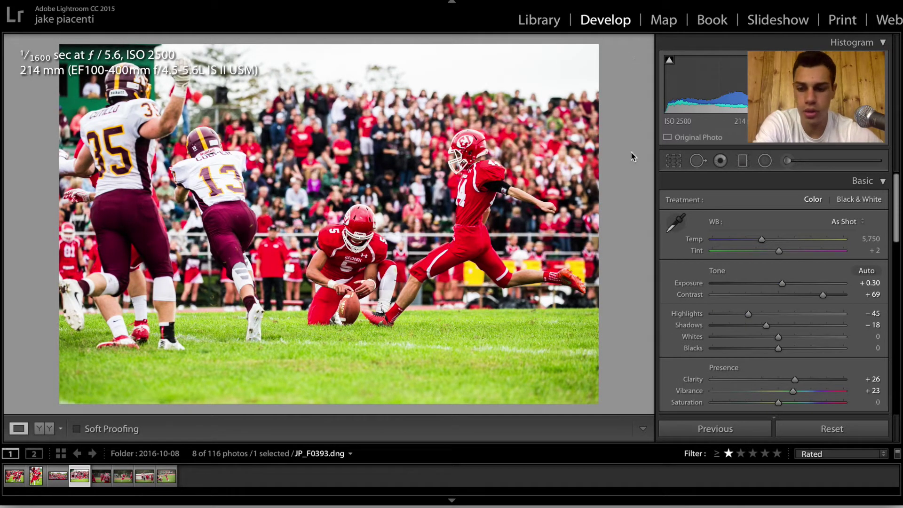
left_click(47, 432)
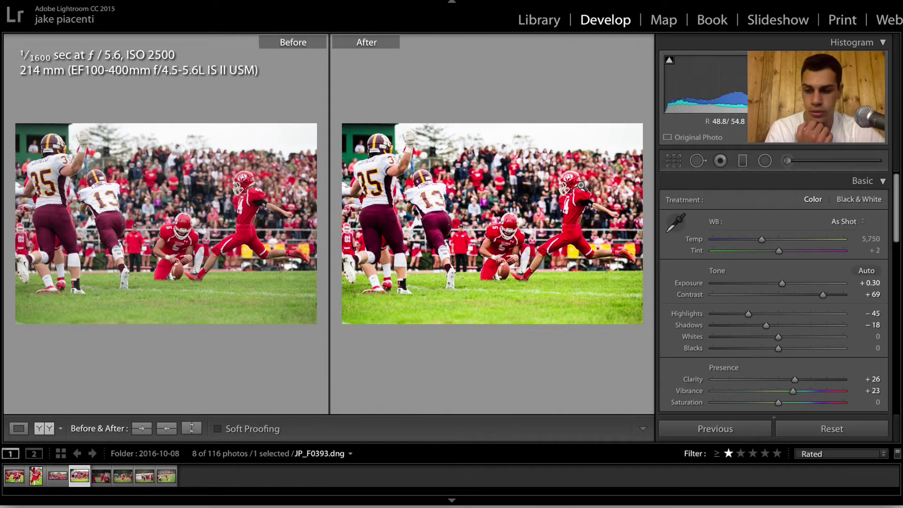
left_click(19, 428)
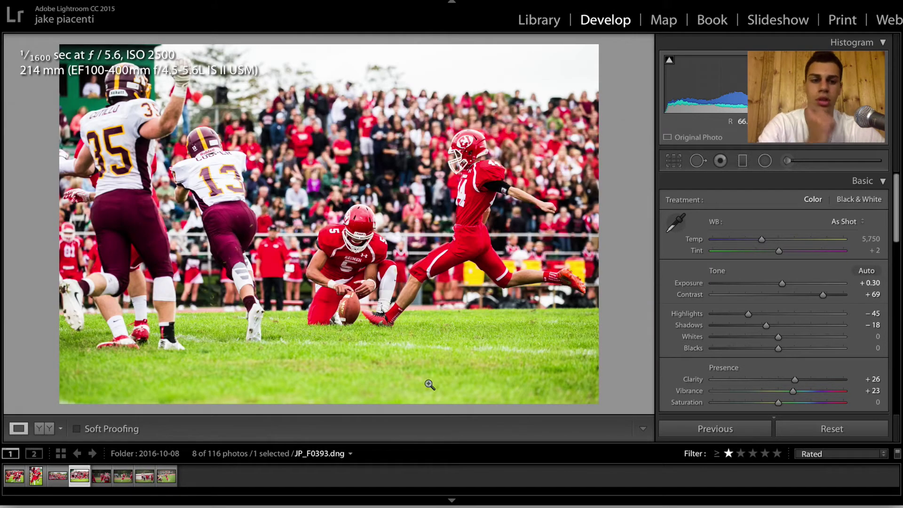
Convert the kick photo to black and white with Contrast +100, Highlights +3, Shadows -19 and Clarity +78
left_click(864, 200)
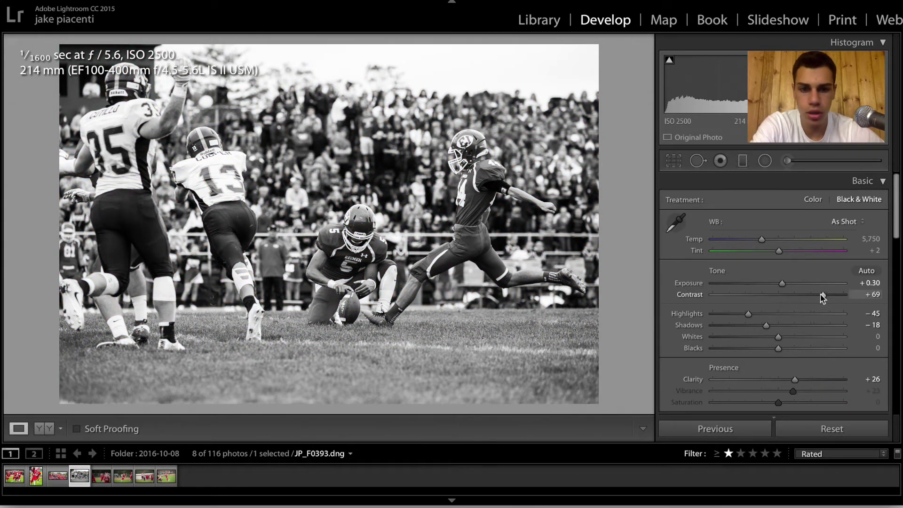
left_click_drag(823, 295, 880, 301)
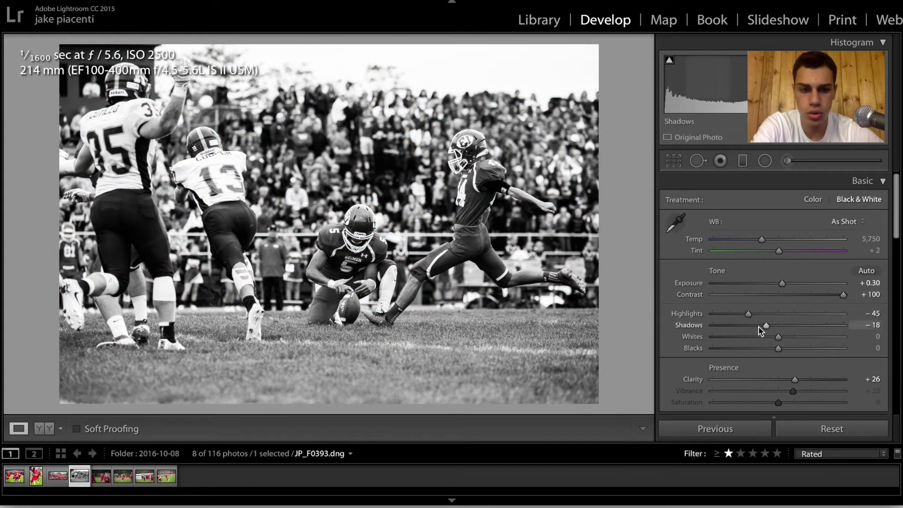
mouse_move(767, 330)
left_mouse_down()
mouse_move(752, 327)
mouse_move(776, 315)
left_mouse_up()
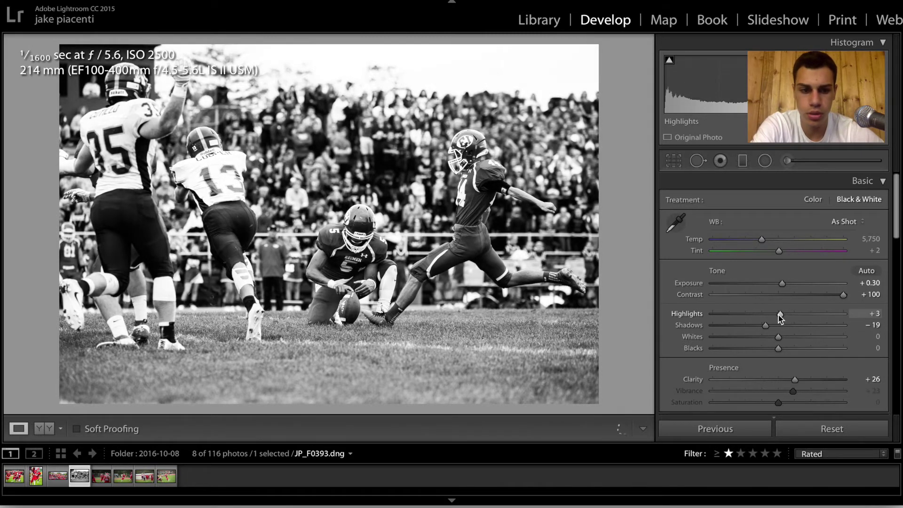
left_click_drag(793, 379, 827, 379)
Set Exposure +0.10, Whites +13 and Blacks -1 on the black-and-white photo and compare it side by side with the original
left_click(872, 283)
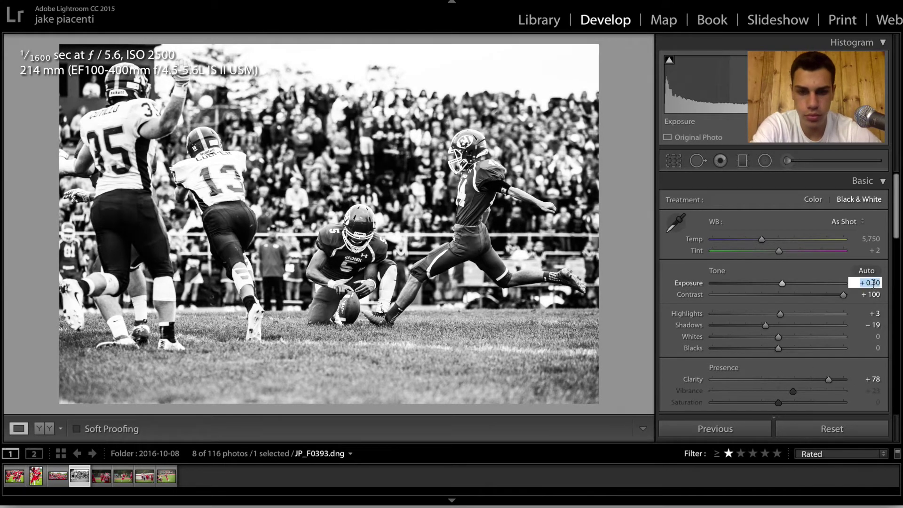
type("0.1")
key("Return")
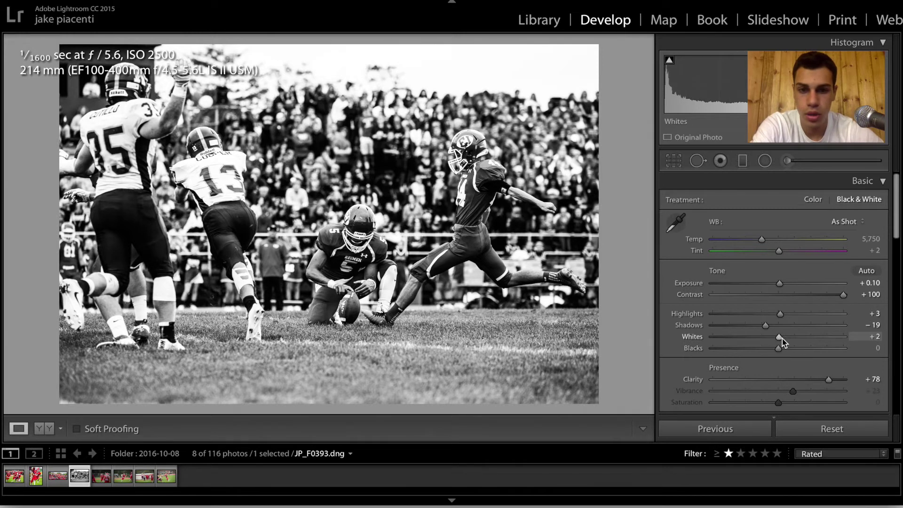
mouse_move(783, 339)
left_mouse_down()
mouse_move(790, 338)
mouse_move(778, 348)
left_mouse_up()
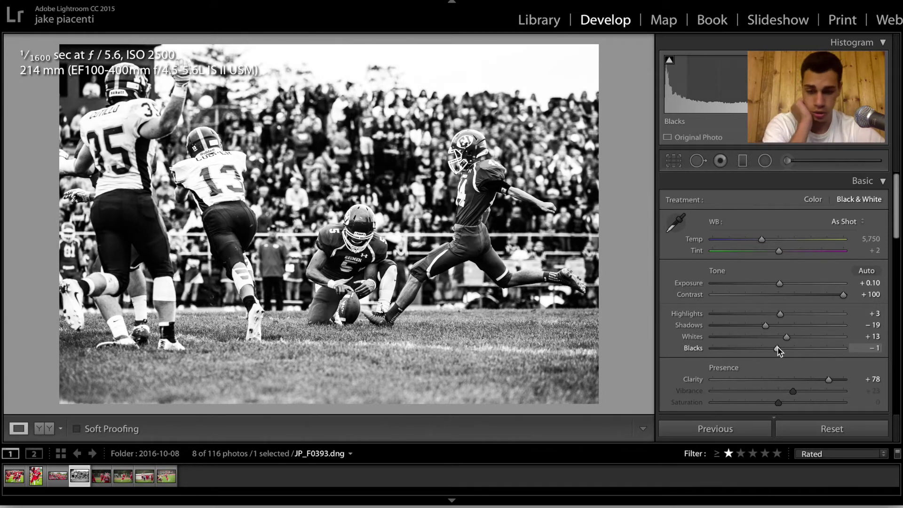
left_click(41, 428)
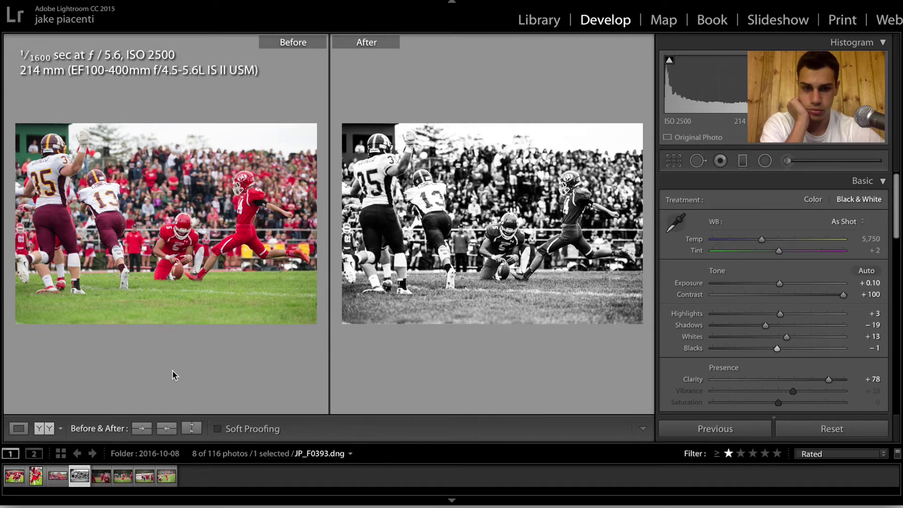
Return the black-and-white kick photo to single view and set Highlights -28, Shadows +28 and Whites -41
left_click(18, 428)
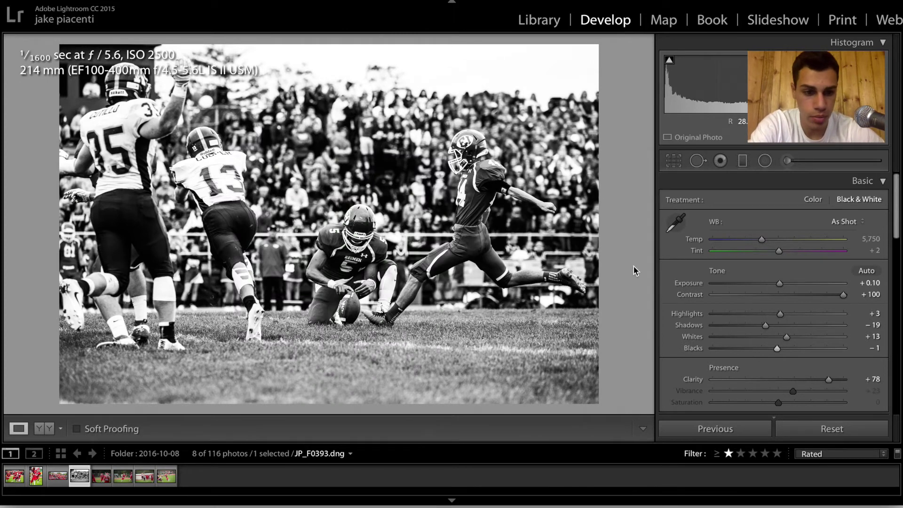
left_click(767, 325)
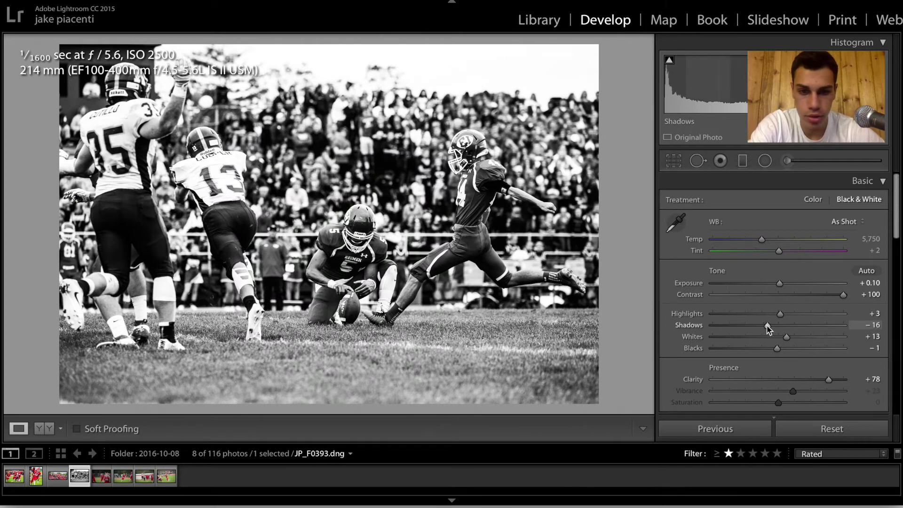
left_click_drag(767, 325, 750, 342)
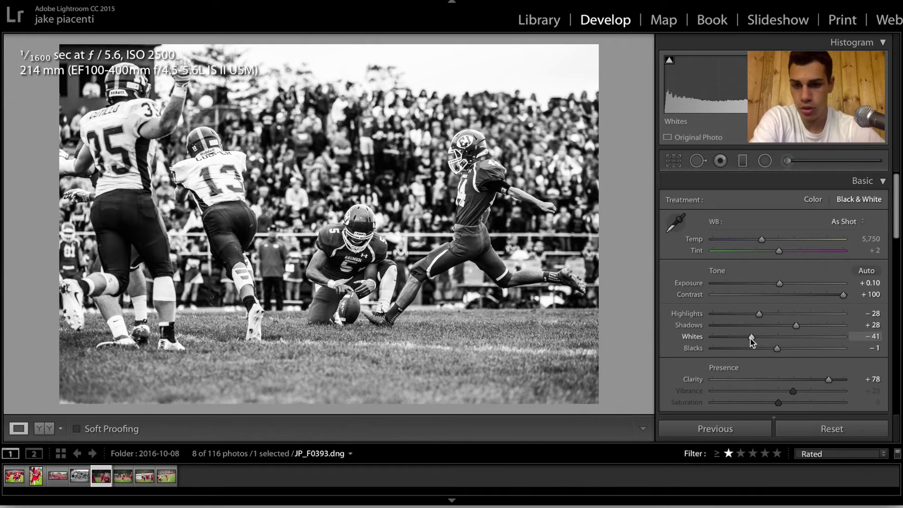
Open the next photo, JP_F0534.dng, and crop it tighter around the number 3 ball carrier, keeping the original aspect ratio
key("Right")
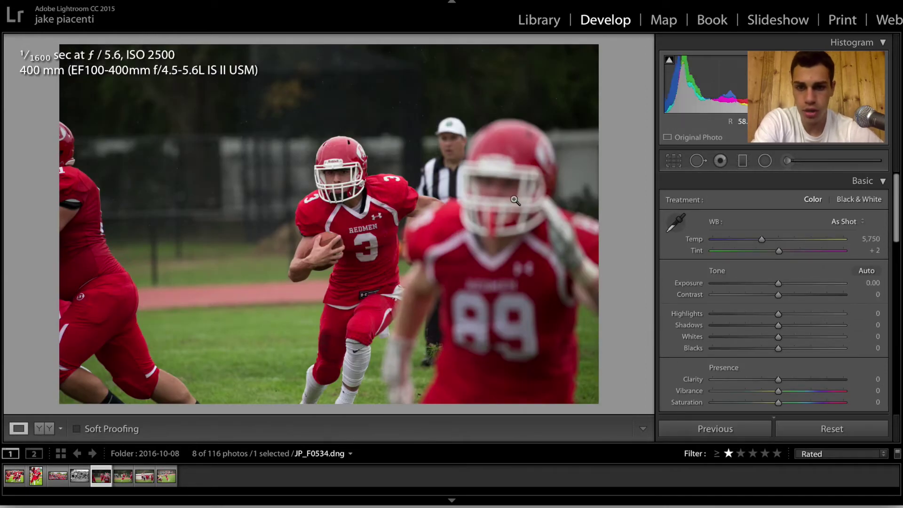
left_click(397, 85)
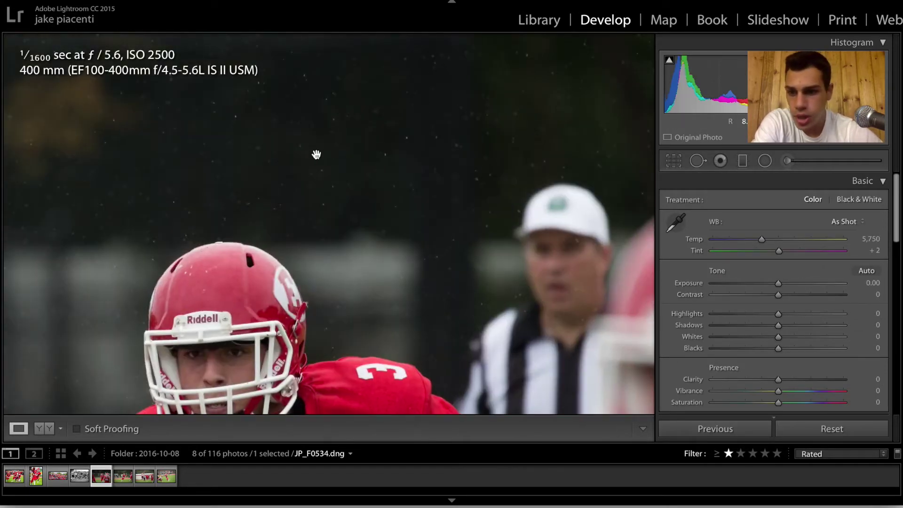
left_click(430, 149)
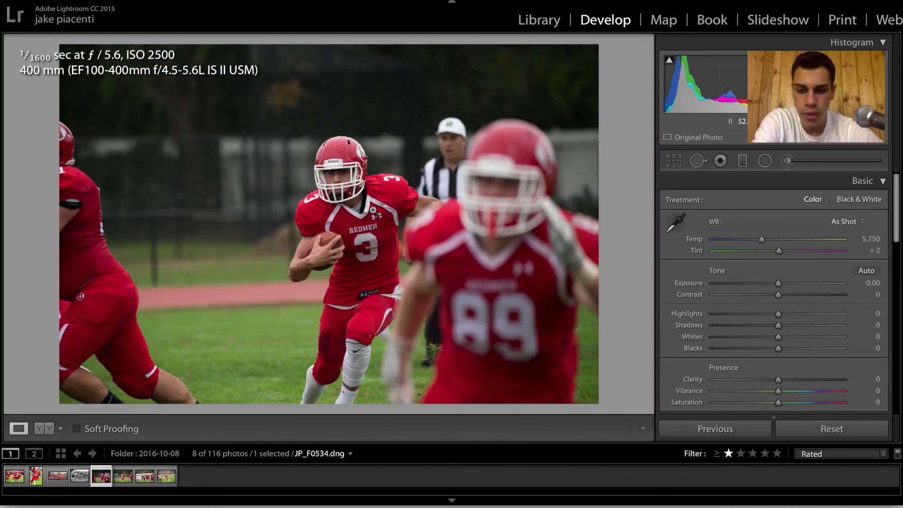
left_click(674, 162)
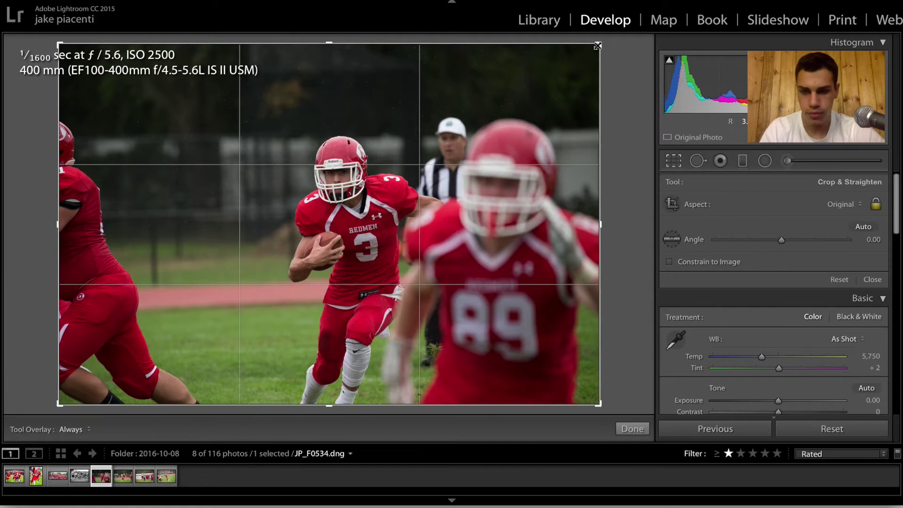
left_click_drag(597, 45, 524, 94)
left_click_drag(413, 236, 395, 211)
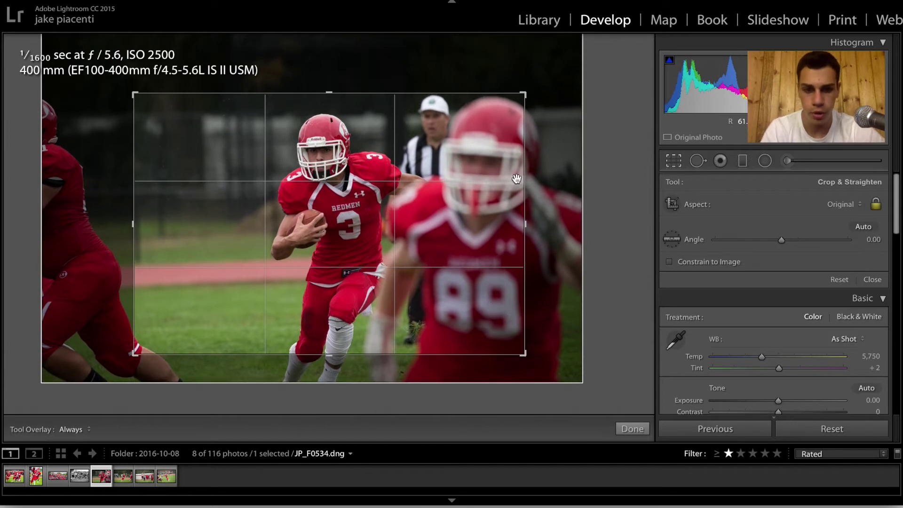
key("Return")
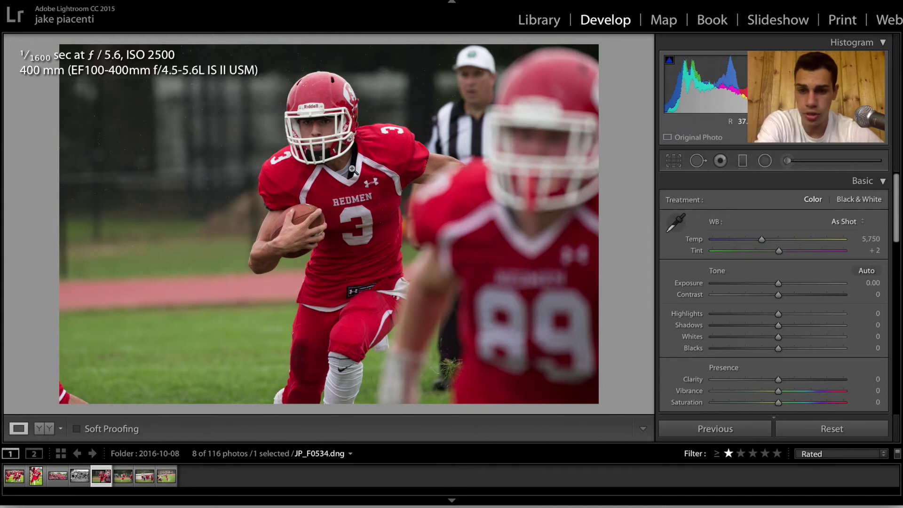
Check the ball carrier's face up close and set Exposure +0.60 and Contrast +74 on the cropped photo
left_click(325, 141)
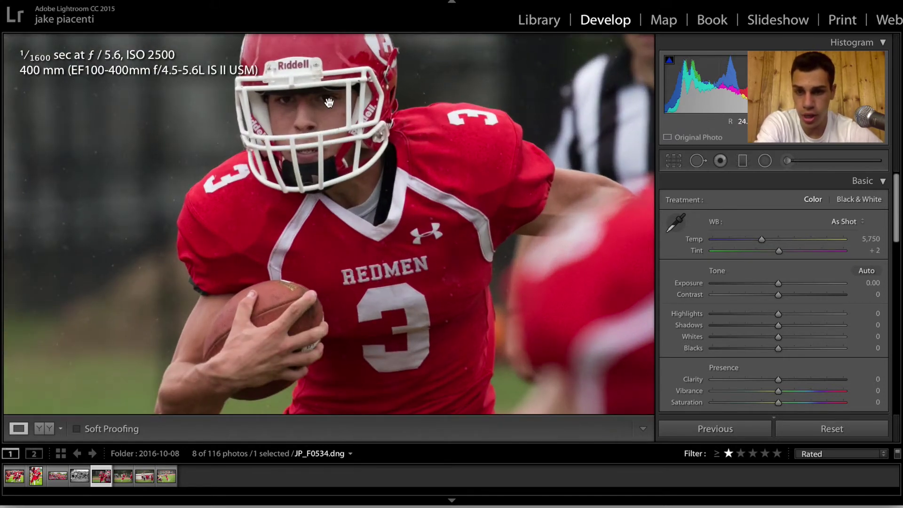
left_click(343, 197)
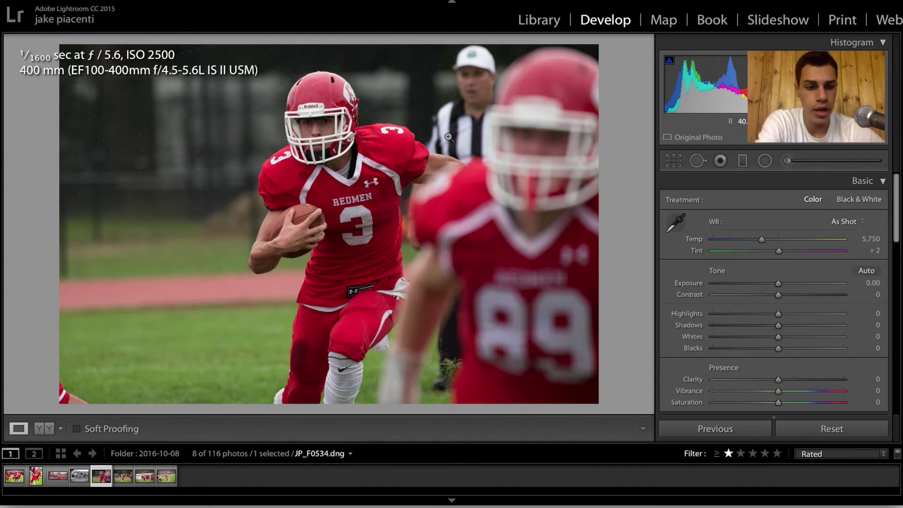
left_click(878, 288)
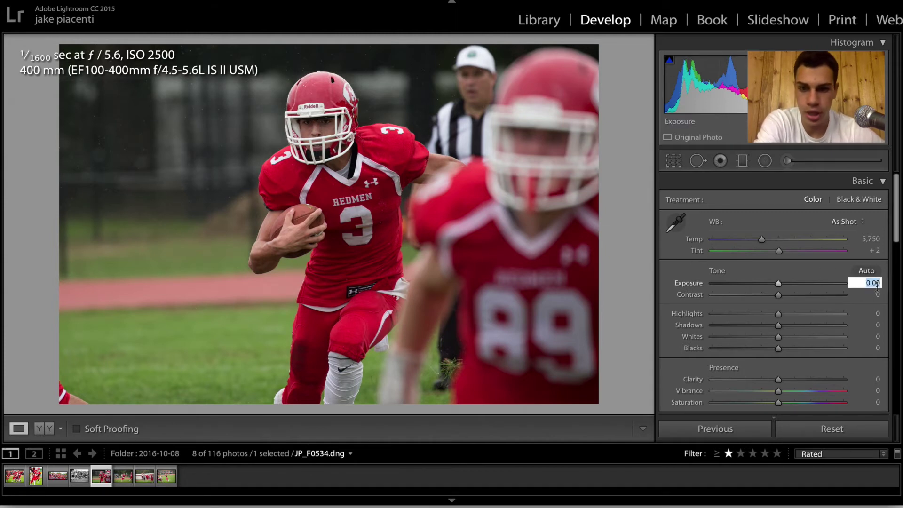
type("0.7")
key("Return")
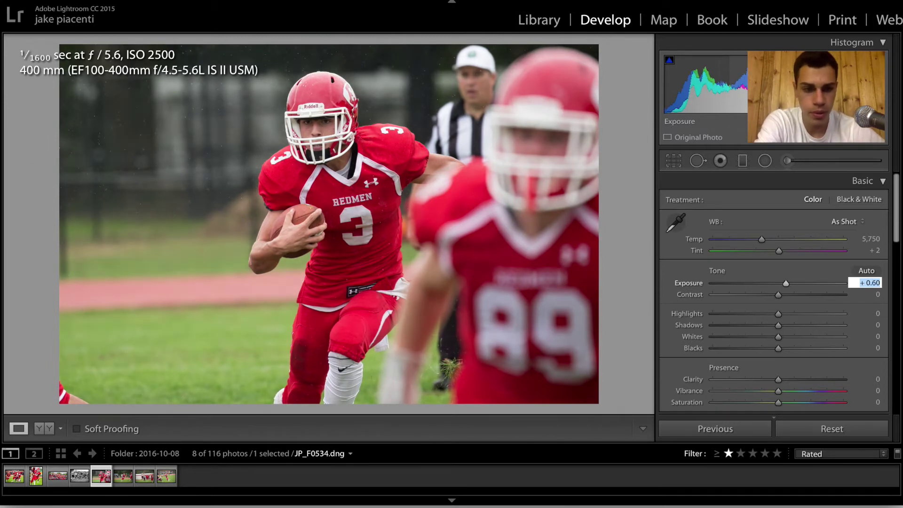
left_click_drag(778, 296, 828, 301)
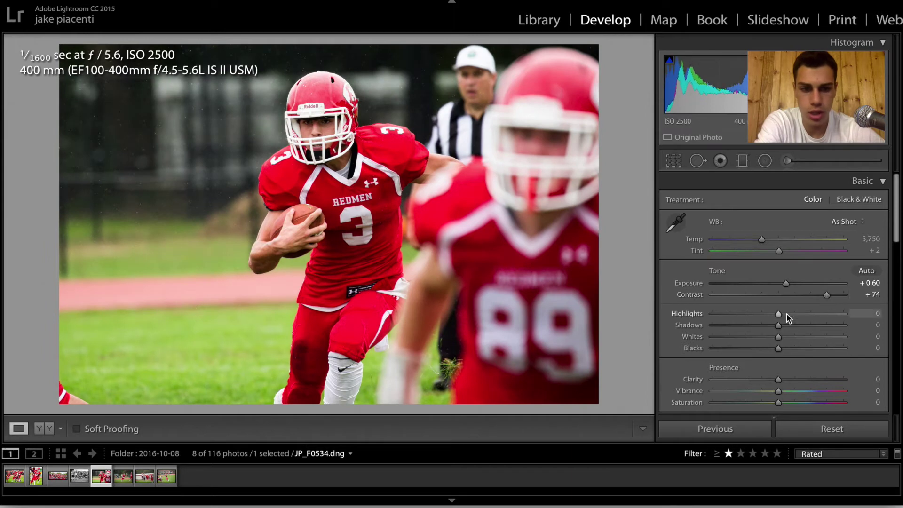
Set Highlights -28, Shadows +21, Clarity +20 and Vibrance +22 on the number 3 photo
left_click_drag(778, 319, 759, 316)
left_click_drag(778, 379, 794, 394)
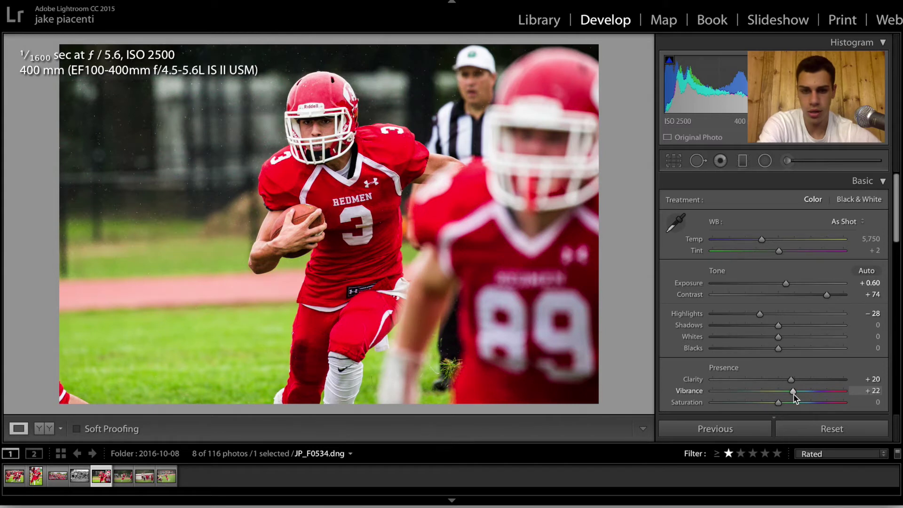
left_click_drag(777, 325, 793, 327)
Set Exposure to +0.50, compare the number 3 photo side by side with the original, and inspect the player up close
left_click(865, 283)
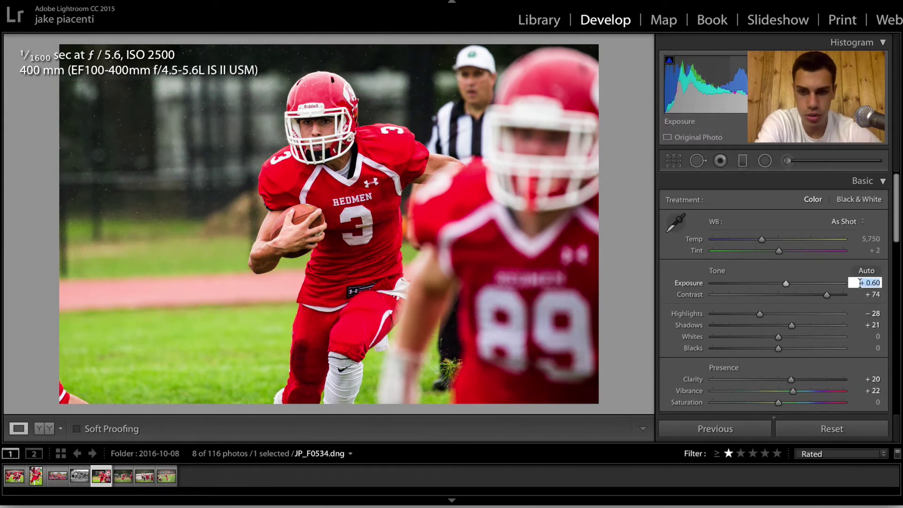
type("0.5")
key("Return")
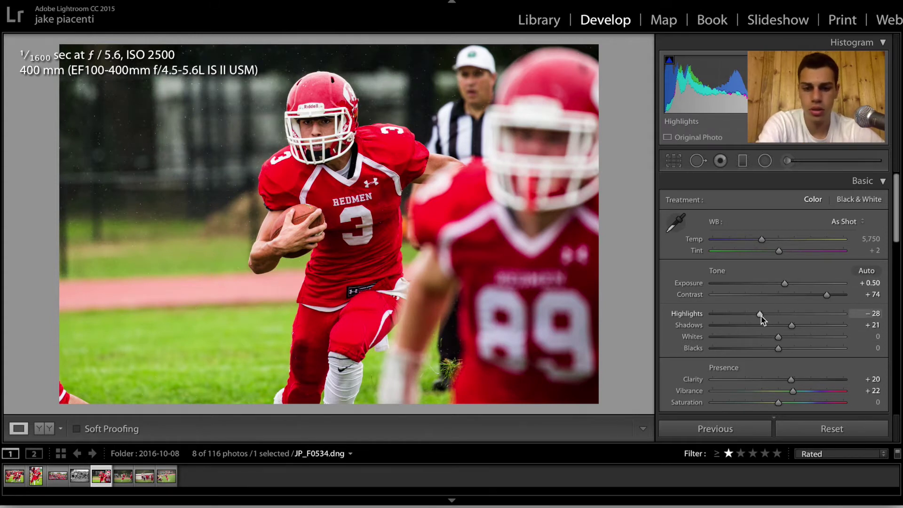
left_click(49, 428)
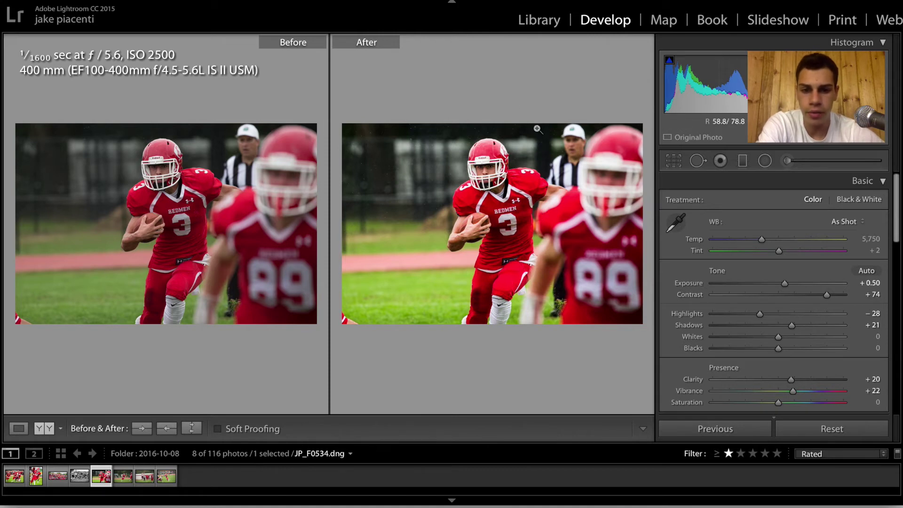
left_click(26, 428)
left_click(274, 151)
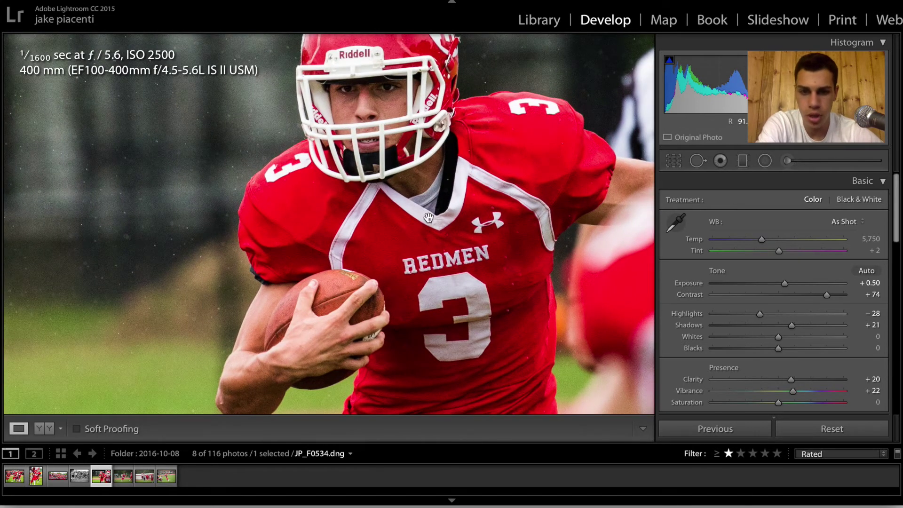
Open the next photo, JP_F0838.dng, inspect it up close, and crop it to a vertical frame around the number 5 ball carrier
key("Right")
key("Right")
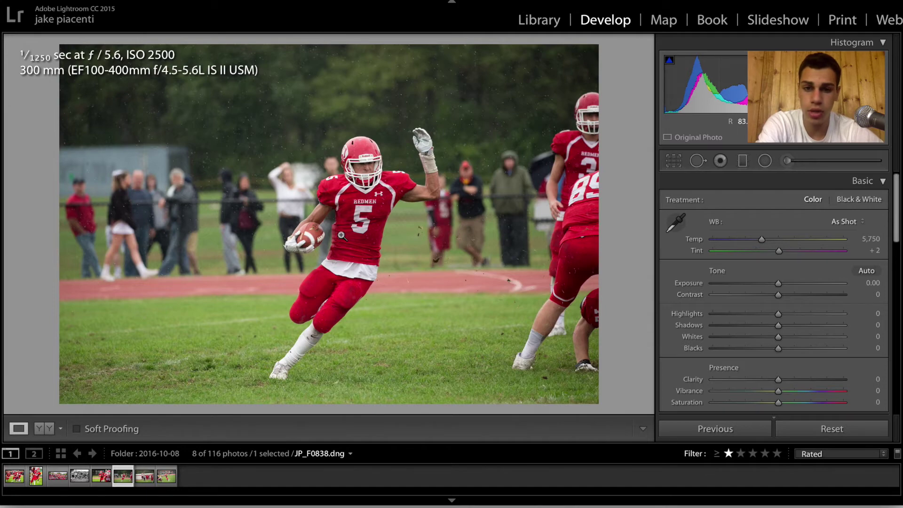
left_click(427, 89)
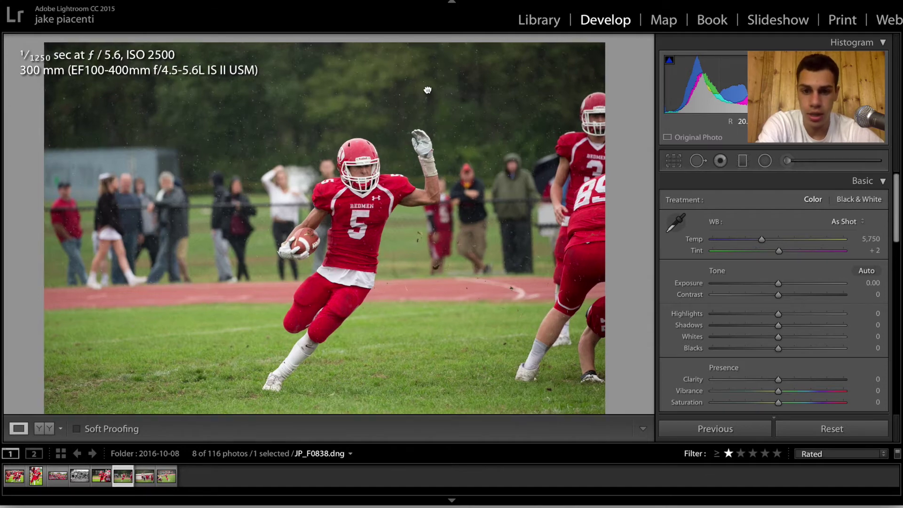
left_click_drag(383, 141, 593, 148)
left_click_drag(264, 176, 366, 141)
left_click(367, 142)
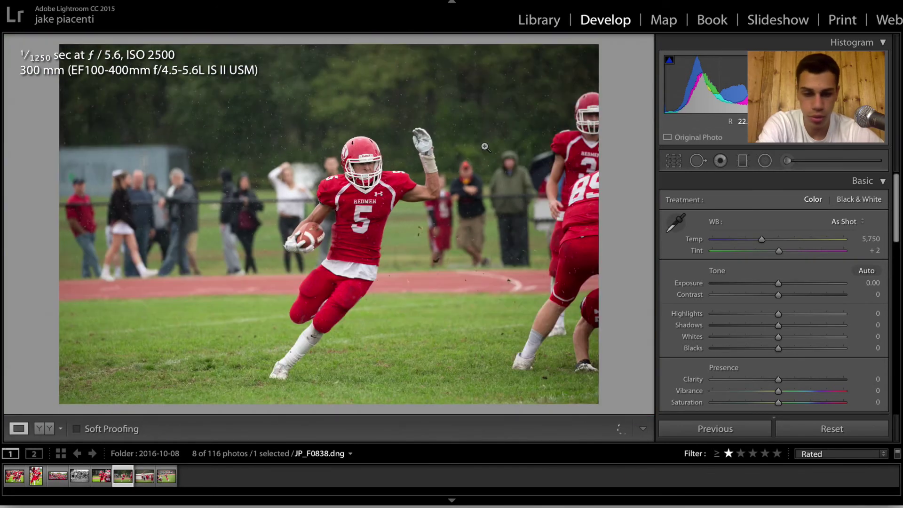
left_click(675, 160)
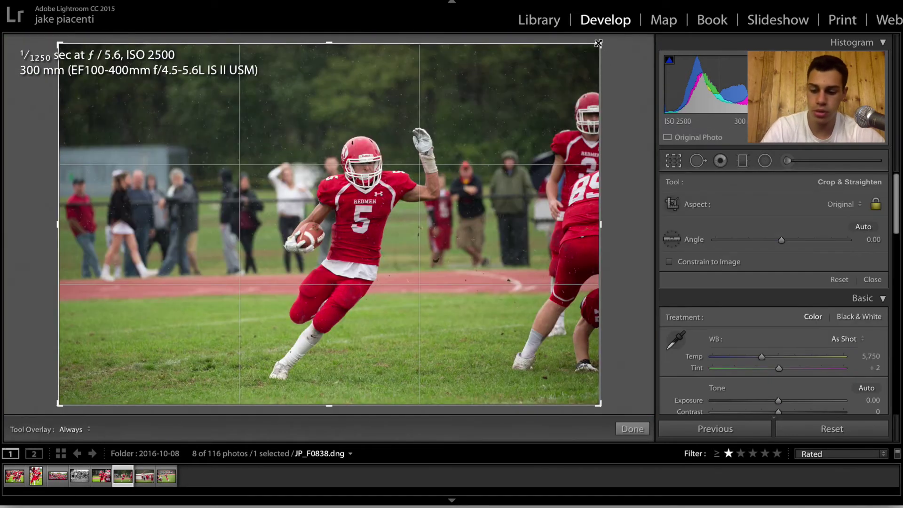
left_click_drag(598, 44, 470, 69)
left_click_drag(397, 213, 377, 197)
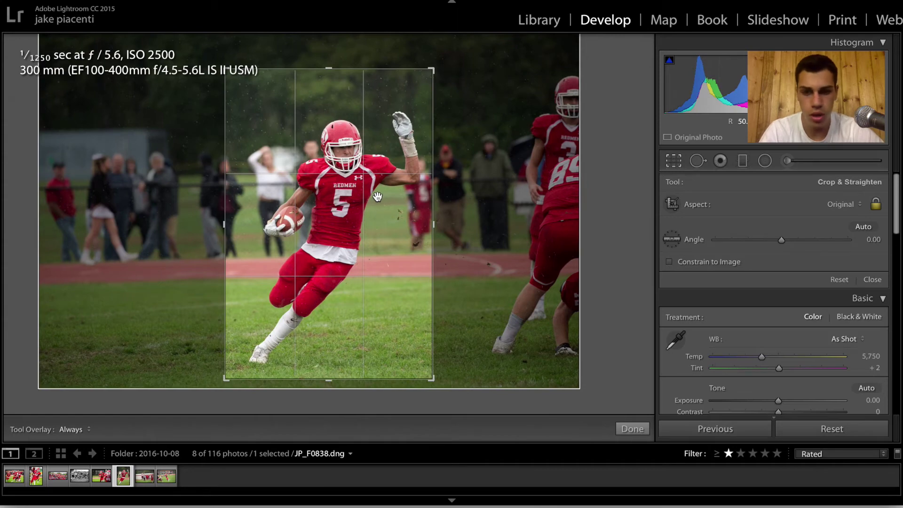
key("Return")
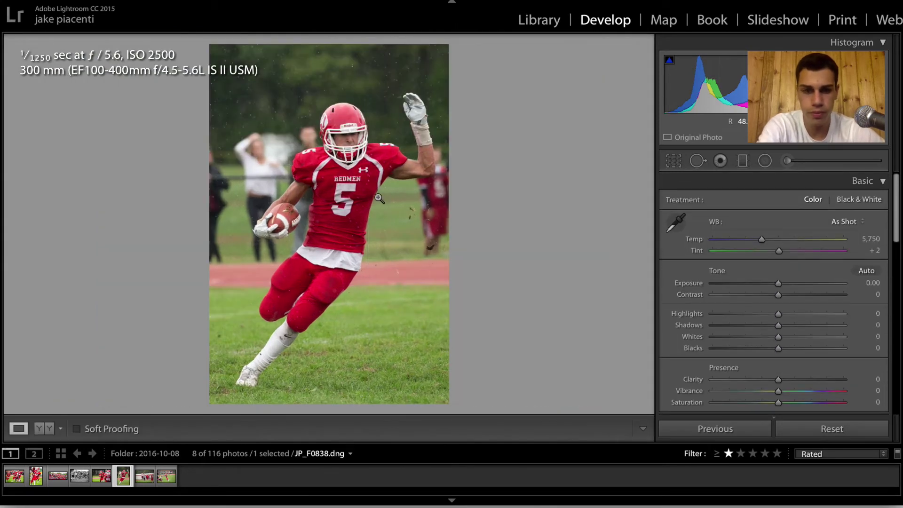
Straighten the number 5 photo by 0.34 degrees and fine-tune the rotation slightly further in the same direction
left_click(672, 162)
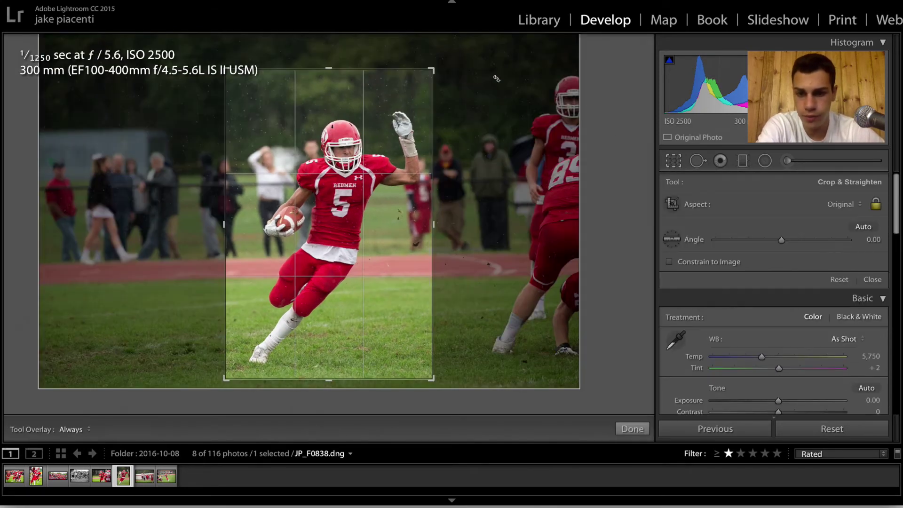
left_click_drag(496, 79, 498, 78)
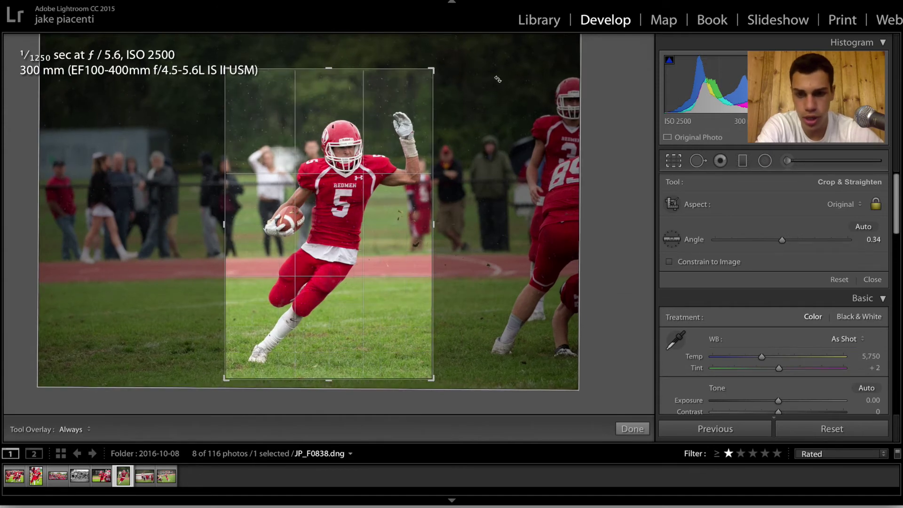
key("Return")
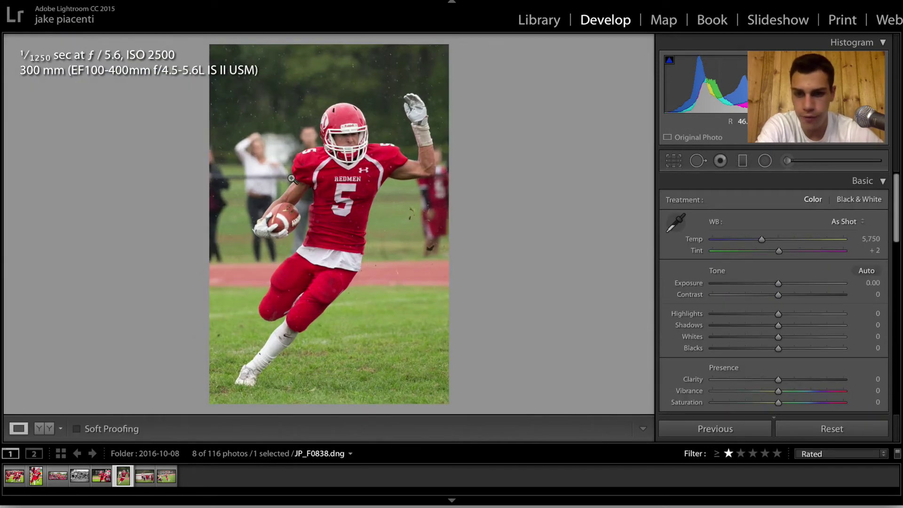
left_click(674, 161)
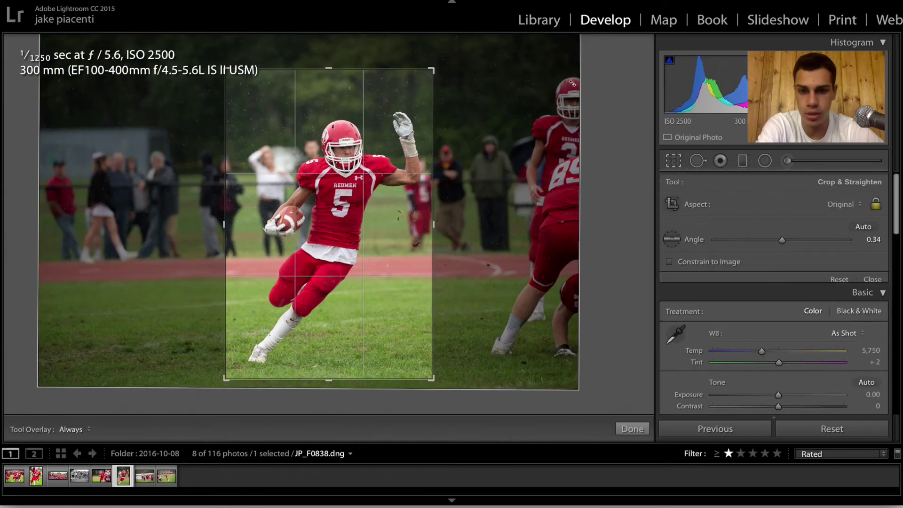
left_click_drag(454, 64, 456, 62)
key("Return")
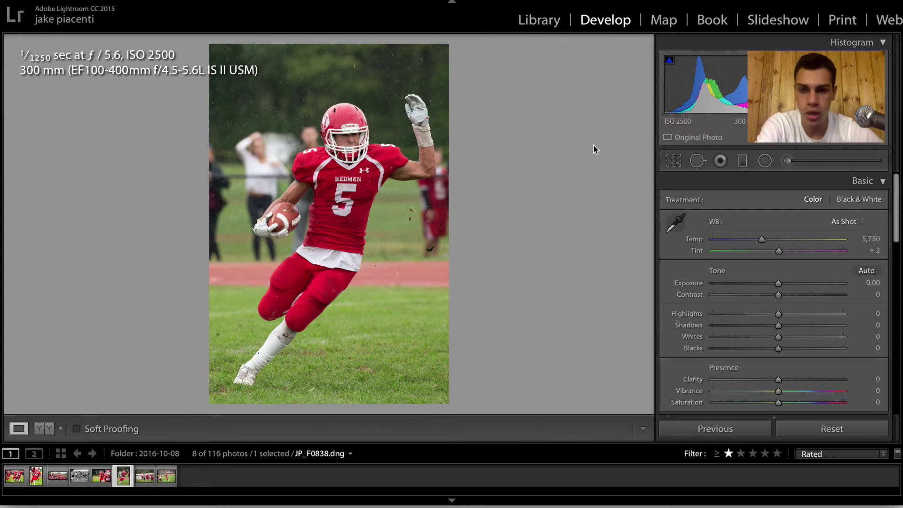
Set Exposure +0.20 and Contrast +72 on the number 5 photo
left_click(865, 282)
type(".2")
key("Return")
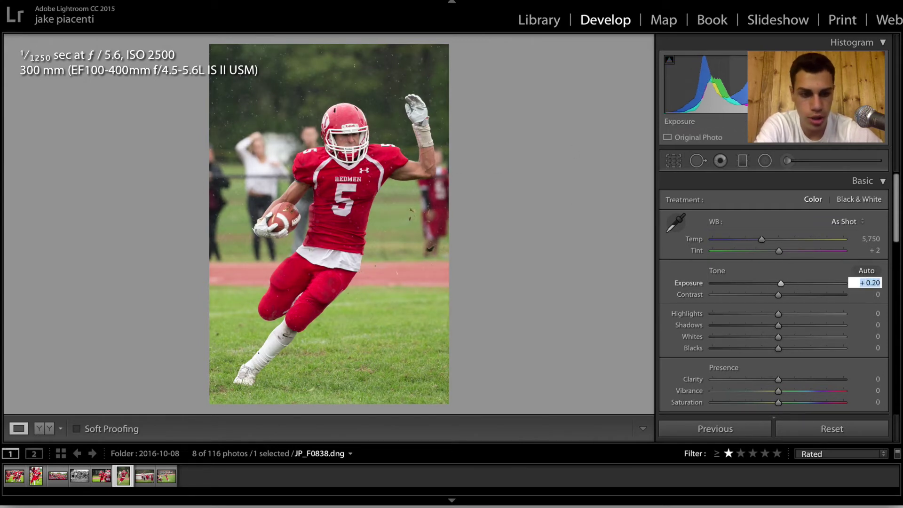
left_click_drag(778, 295, 824, 301)
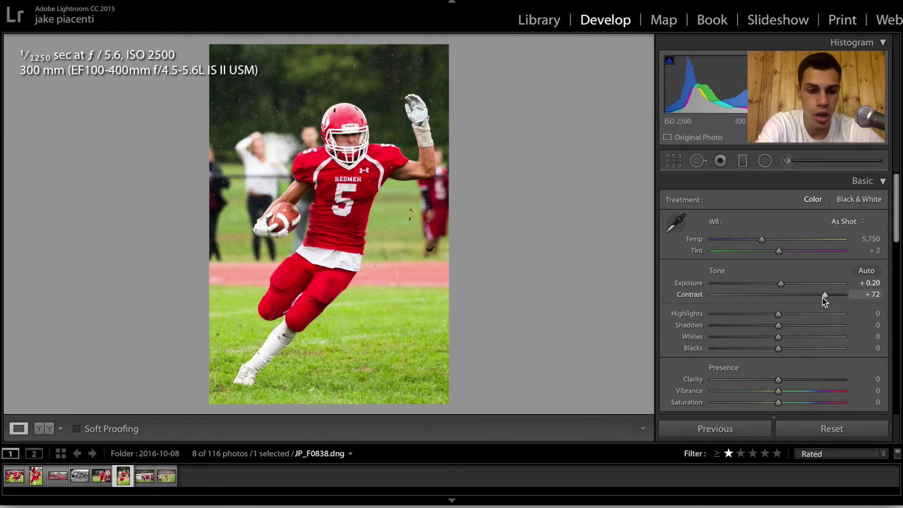
Set Highlights -8, Shadows +8, Clarity +35 and Vibrance +22 on the number 5 photo and inspect the background up close
left_click_drag(775, 315, 782, 326)
mouse_move(782, 380)
left_mouse_down()
mouse_move(803, 380)
mouse_move(782, 393)
mouse_move(792, 394)
left_mouse_up()
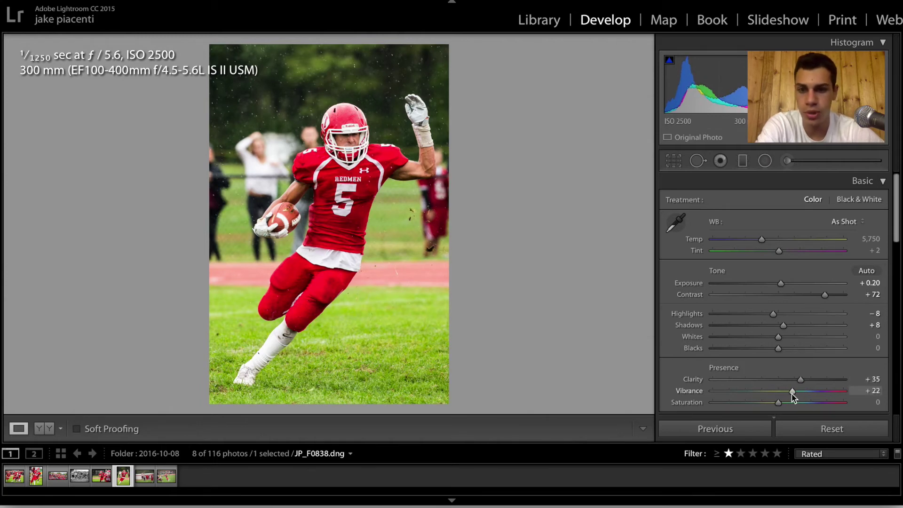
left_click(270, 105)
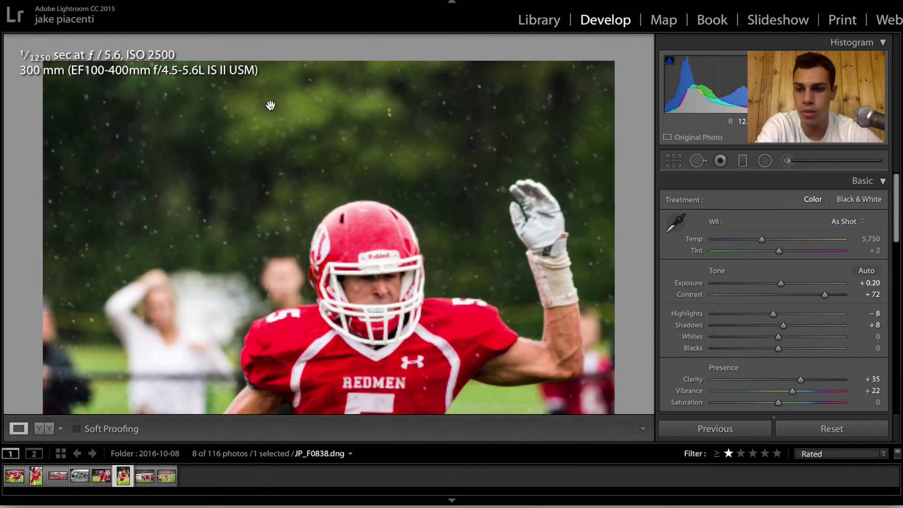
left_click(394, 149)
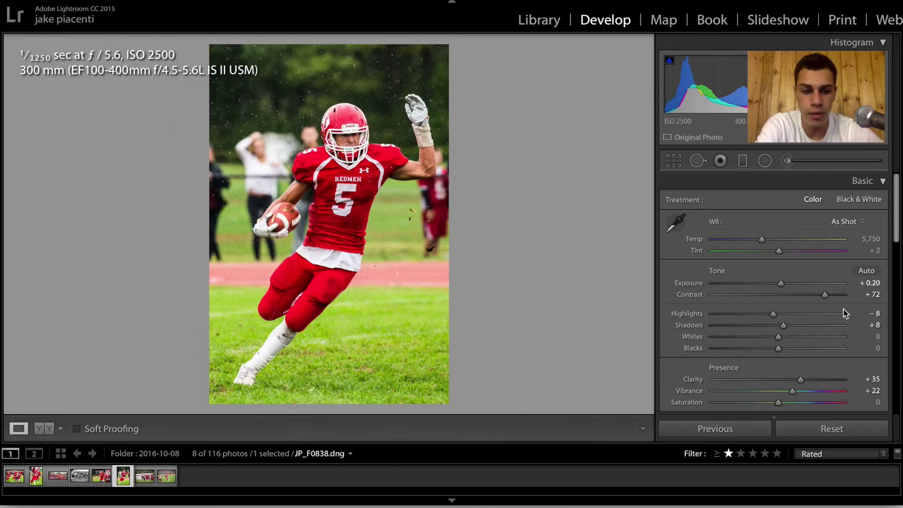
Set Clarity +50 on the number 5 photo and compare its before and after versions side by side
mouse_move(801, 384)
left_mouse_down()
mouse_move(782, 383)
mouse_move(823, 383)
mouse_move(811, 382)
left_mouse_up()
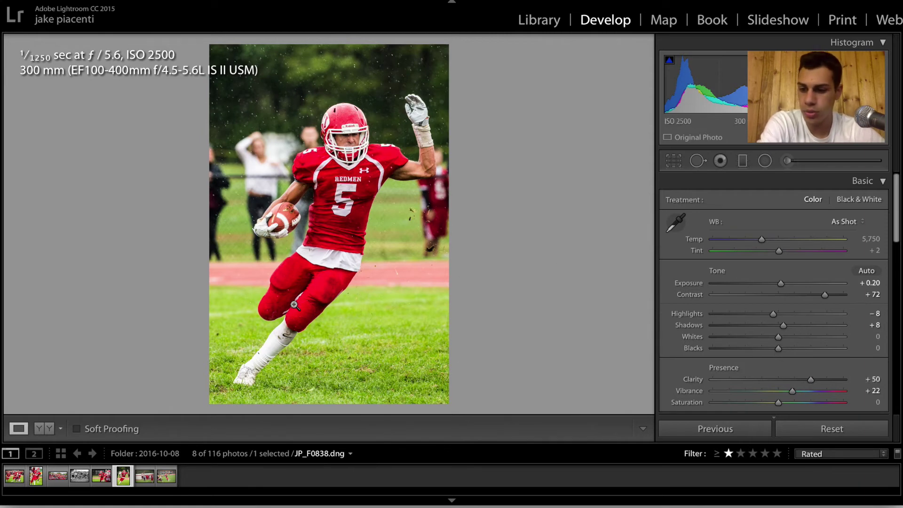
left_click(44, 428)
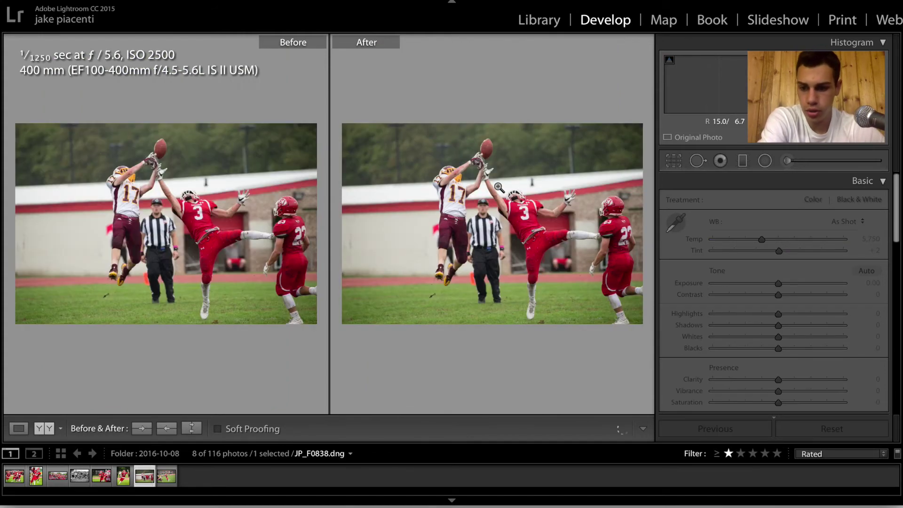
Show the next photo, JP_F0893.dng, as a single image and inspect the ball and the receivers' hands up close
left_click(18, 429)
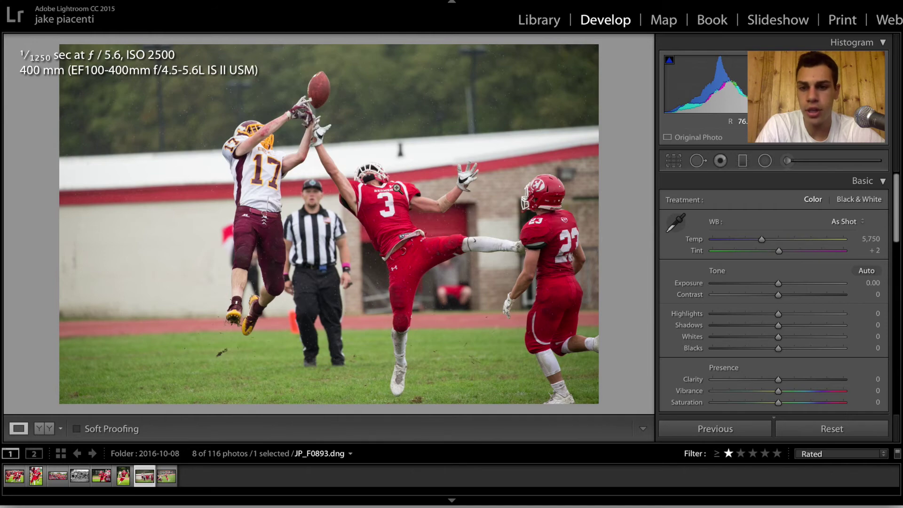
left_click(323, 111)
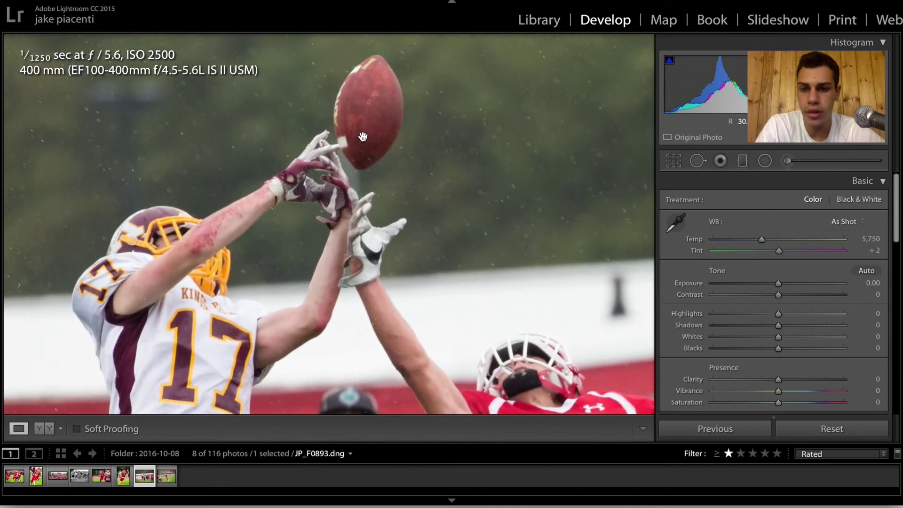
left_click(370, 205)
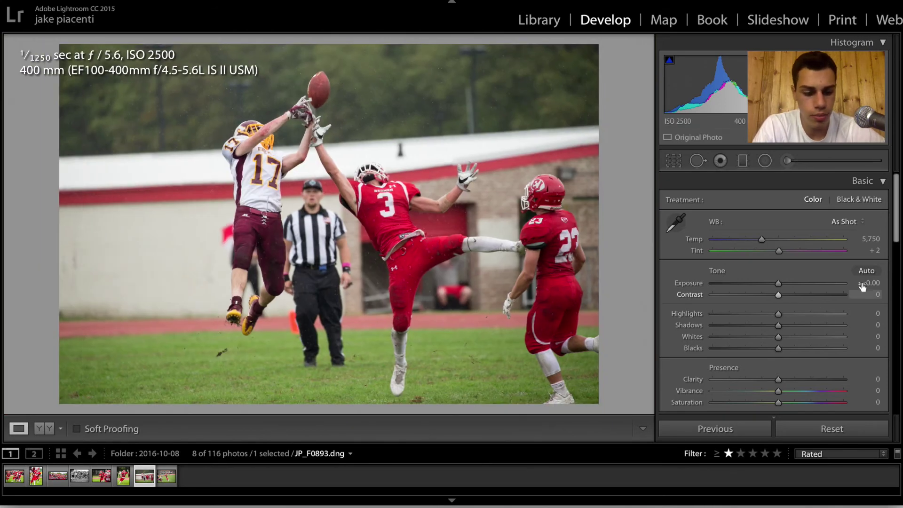
Set Exposure +0.30 and Contrast +64 on the contested catch photo
left_click(878, 283)
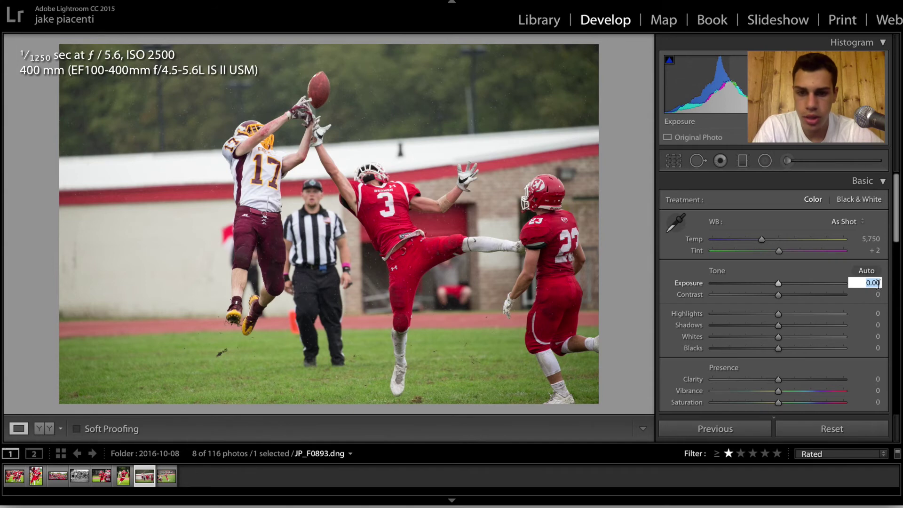
type("0.3")
key("Return")
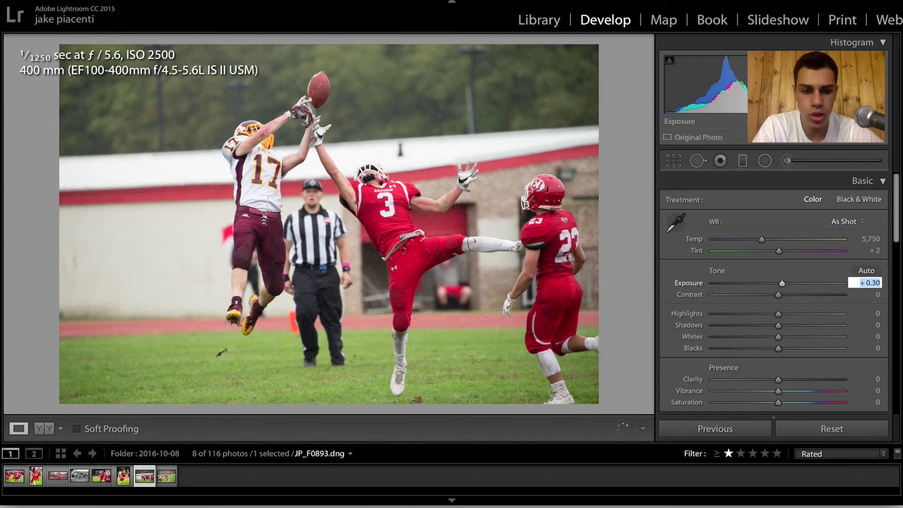
left_click(818, 295)
left_click_drag(818, 297, 821, 295)
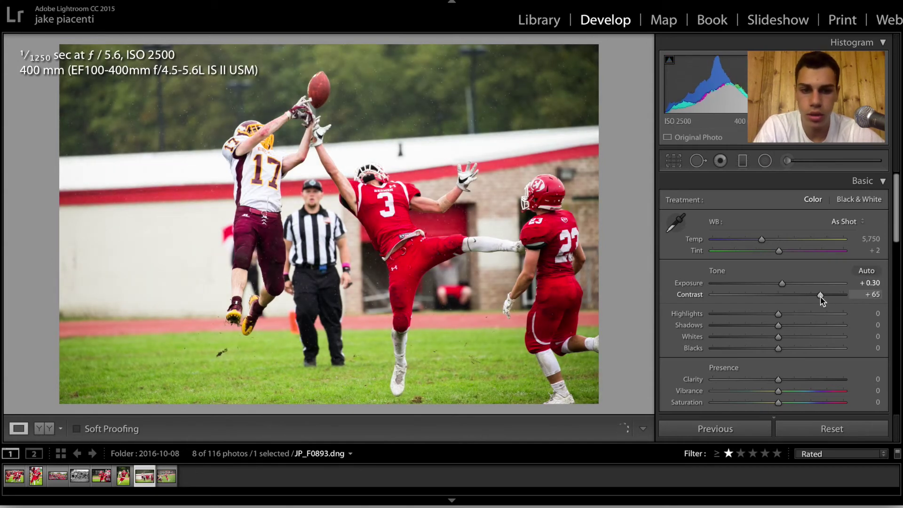
Set Highlights -68, Shadows +21, Whites -29, Clarity +36 and Vibrance +11 on the contested catch photo
left_click_drag(776, 319, 791, 329)
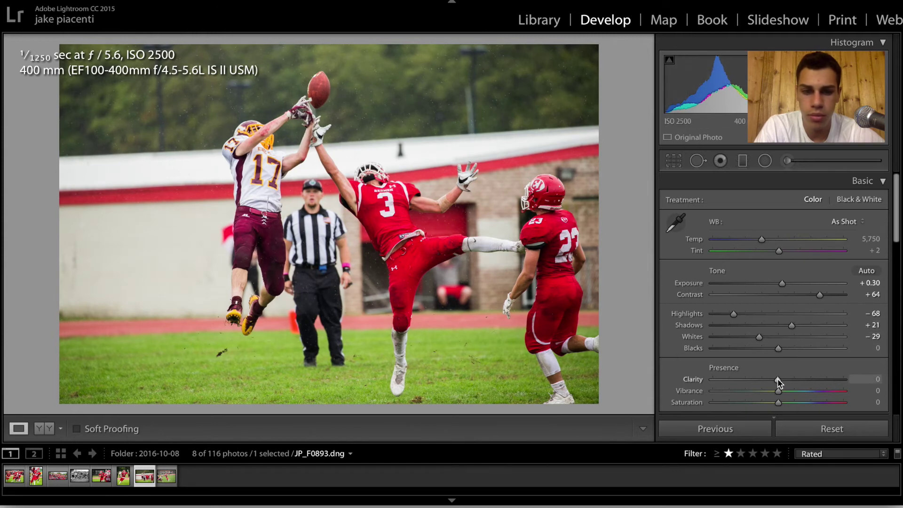
mouse_move(778, 380)
left_mouse_down()
mouse_move(801, 380)
mouse_move(787, 391)
left_mouse_up()
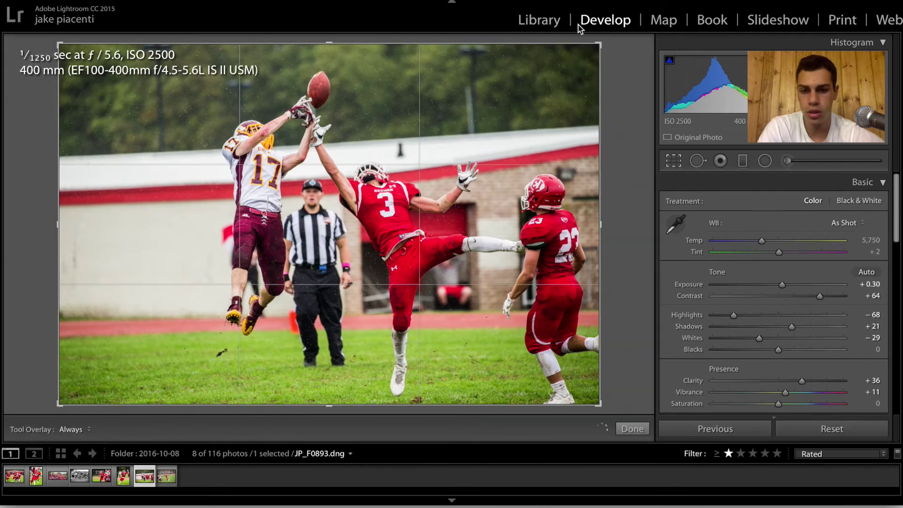
Straighten the contested catch photo with a slight rotation and compare its before and after versions side by side
left_click(673, 160)
left_click_drag(617, 38, 617, 41)
key("Return")
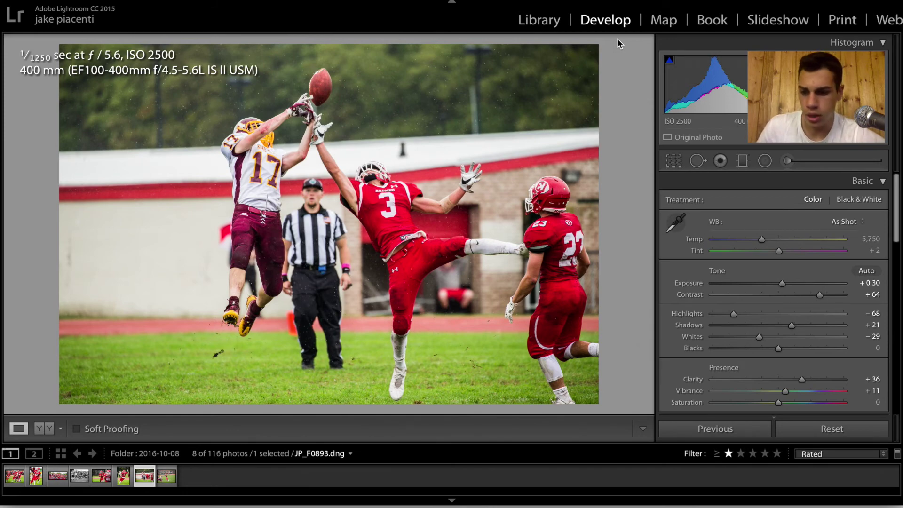
left_click(52, 427)
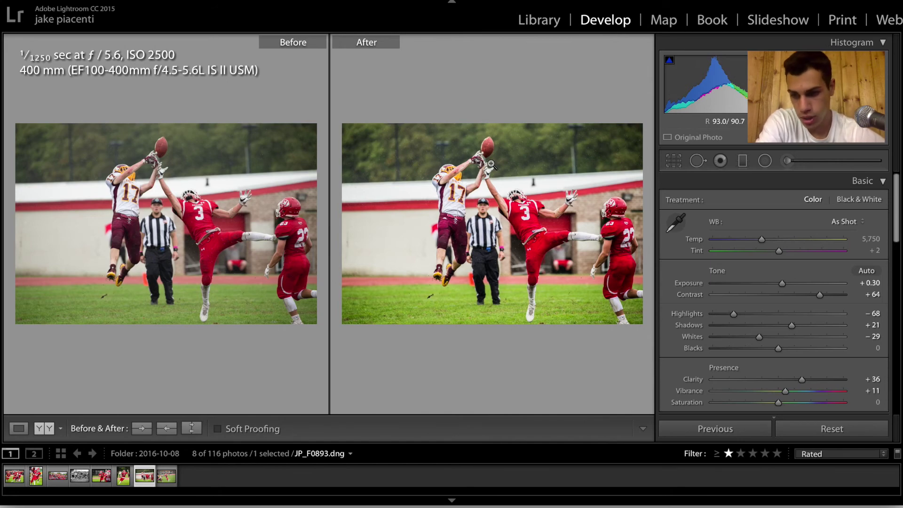
left_click(20, 429)
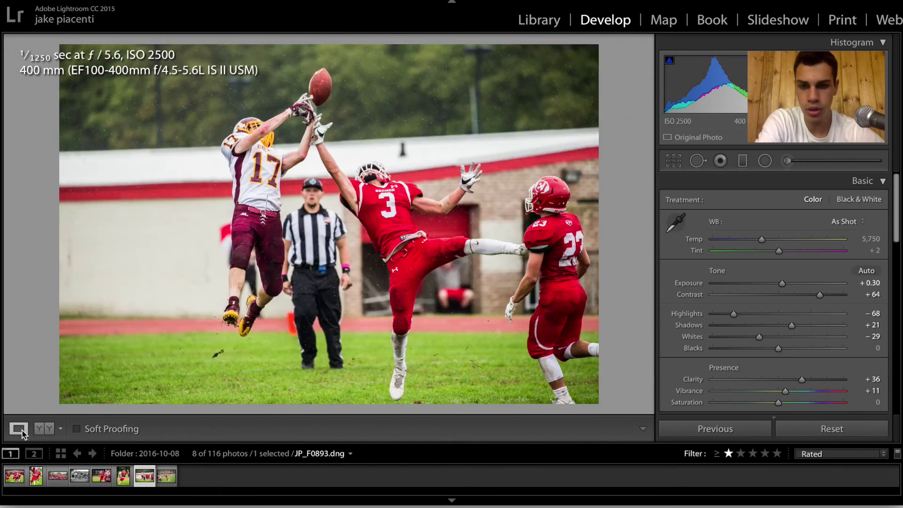
Open the next photo, JP_F0291.dng, and inspect the ball carrier's face and feet up close
key("Right")
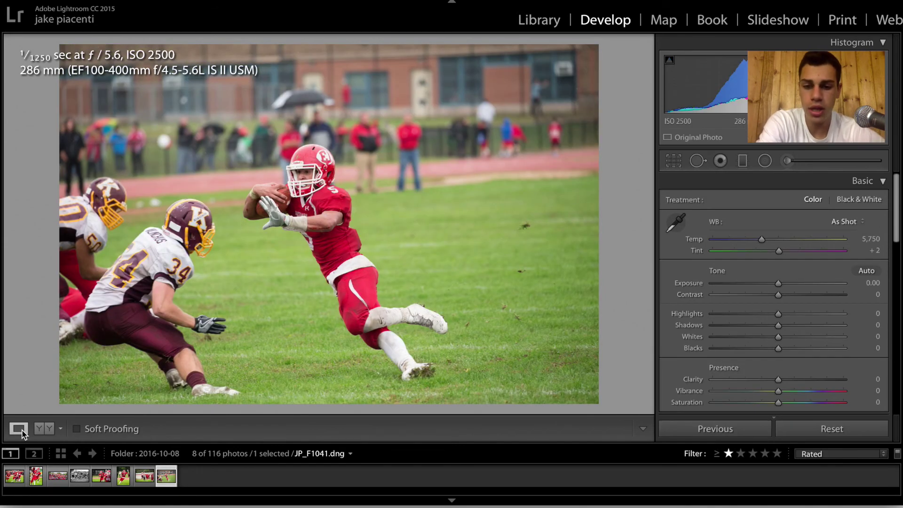
left_click(311, 173)
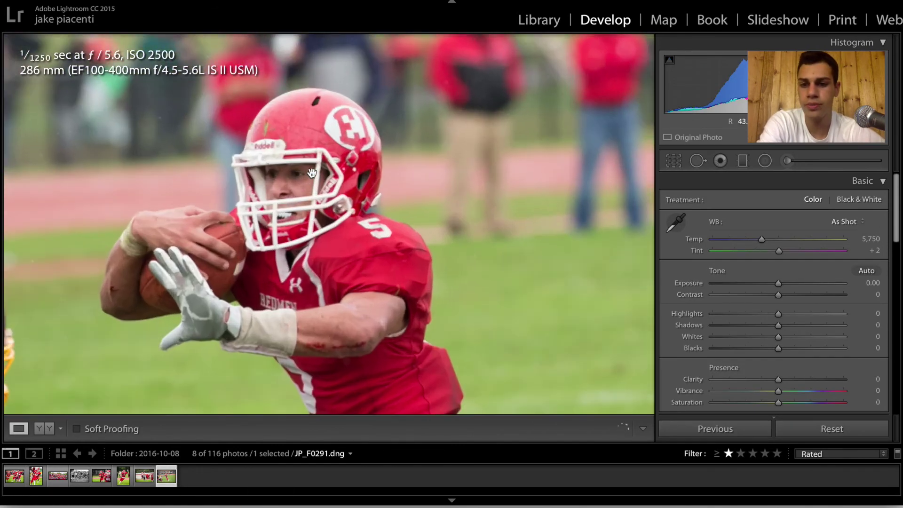
left_click(299, 208)
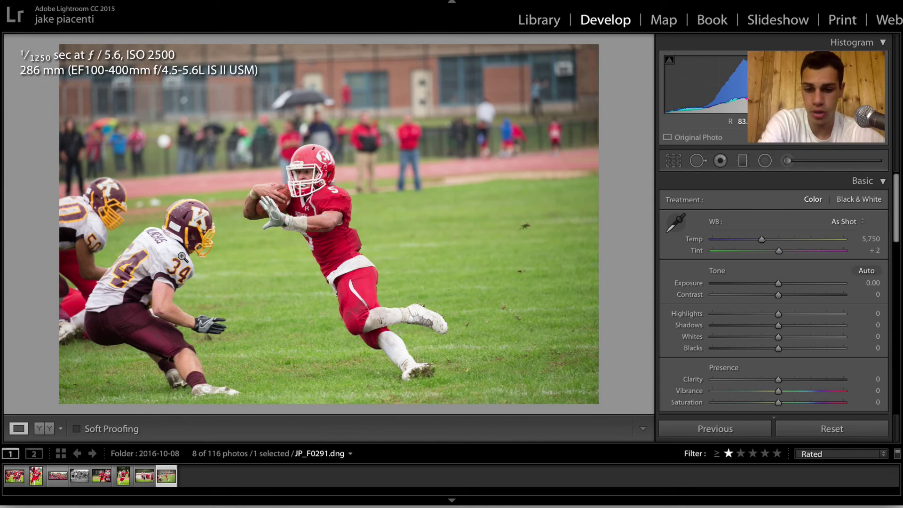
left_click(419, 353)
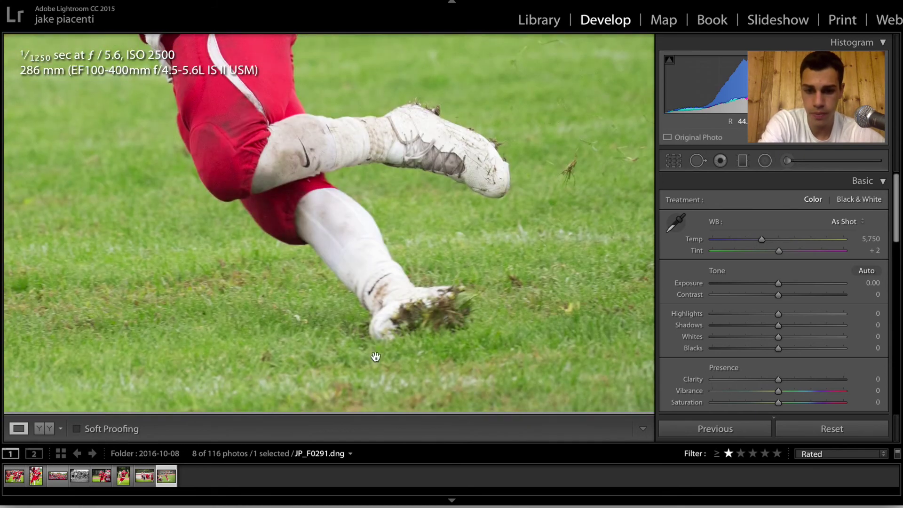
left_click(435, 327)
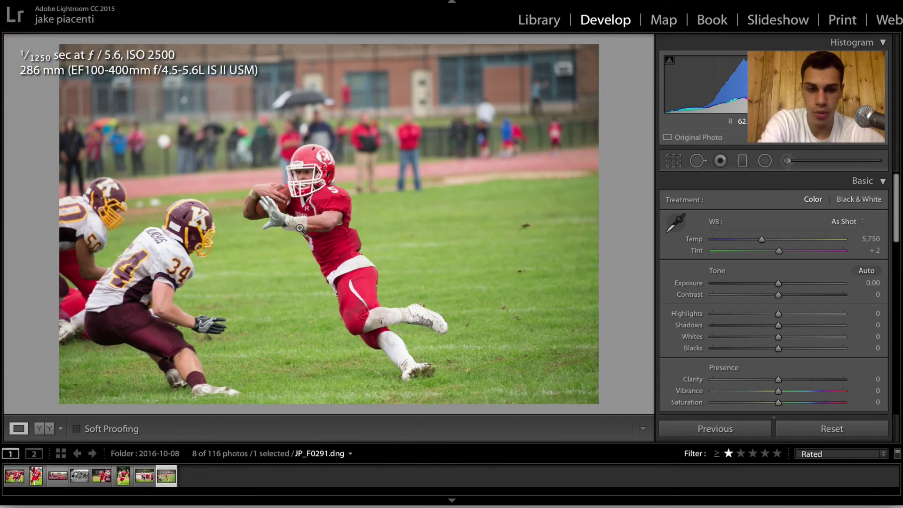
Crop the photo tighter around the ball carrier and the defenders, keeping the original aspect and trimming the building and empty field
left_click(669, 165)
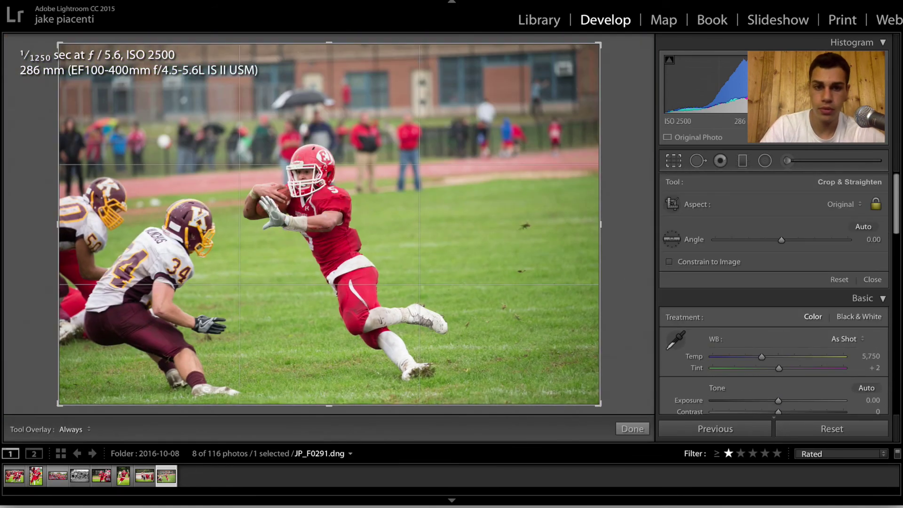
left_click_drag(599, 45, 542, 57)
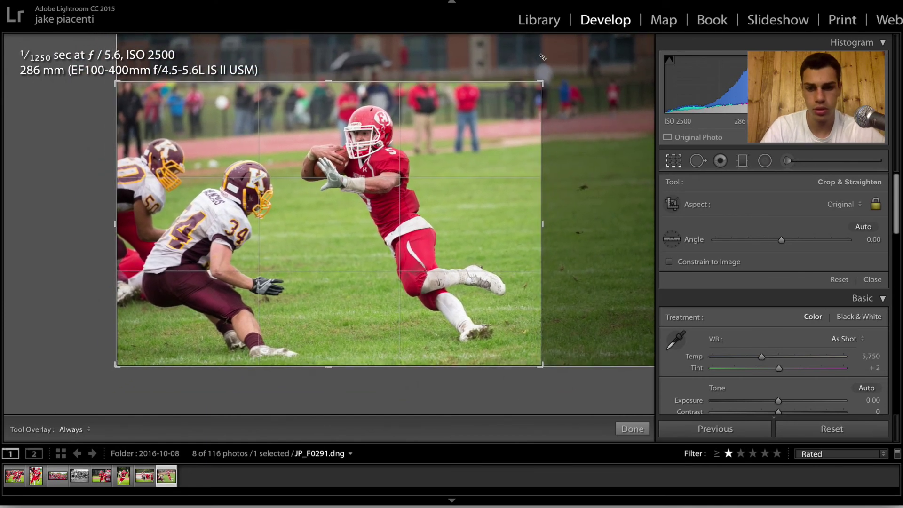
key("Return")
Straighten the cropped photo by 2.27 degrees and shift the image slightly within the crop frame
left_click(676, 159)
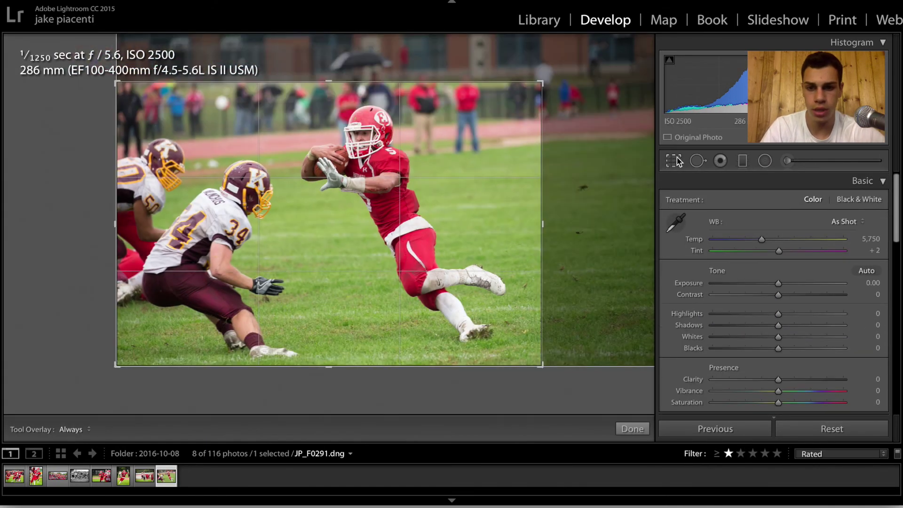
left_click_drag(624, 104, 558, 178)
left_click_drag(488, 217, 485, 220)
key("Return")
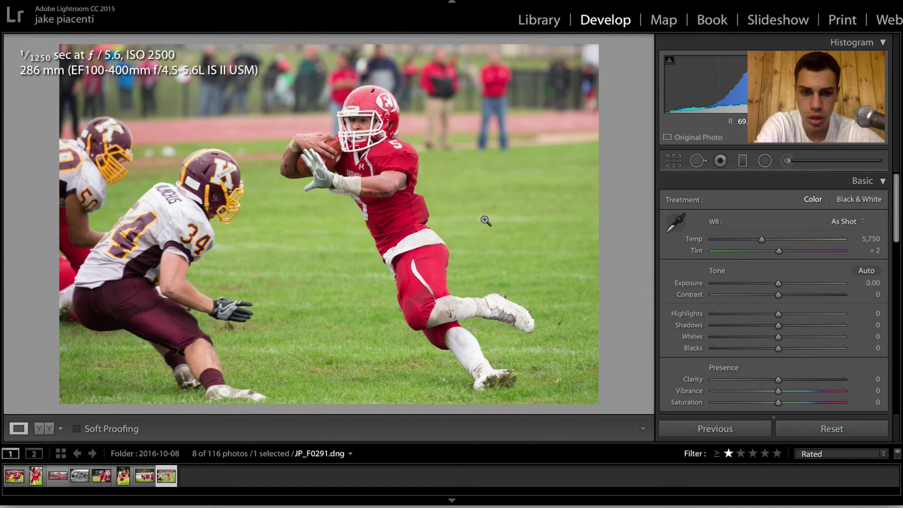
left_click(674, 160)
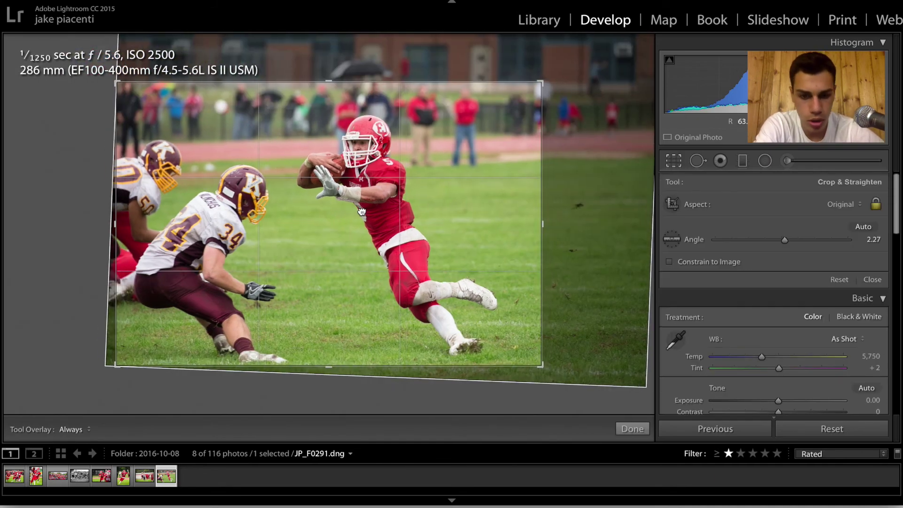
key("Return")
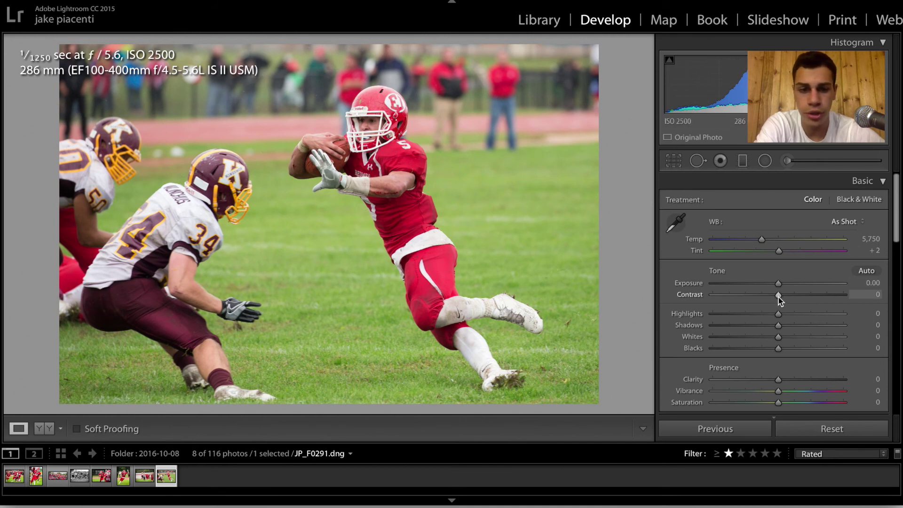
Set Contrast +61, Highlights -23, Shadows +34, Clarity +40 and Vibrance +12, checking the ball carrier's helmet up close
left_click_drag(778, 296, 800, 325)
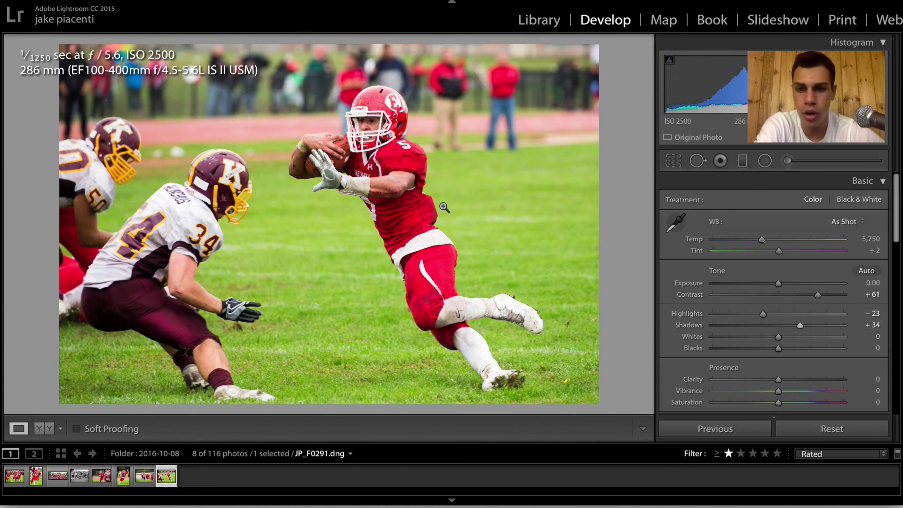
left_click(372, 153)
left_click(365, 118)
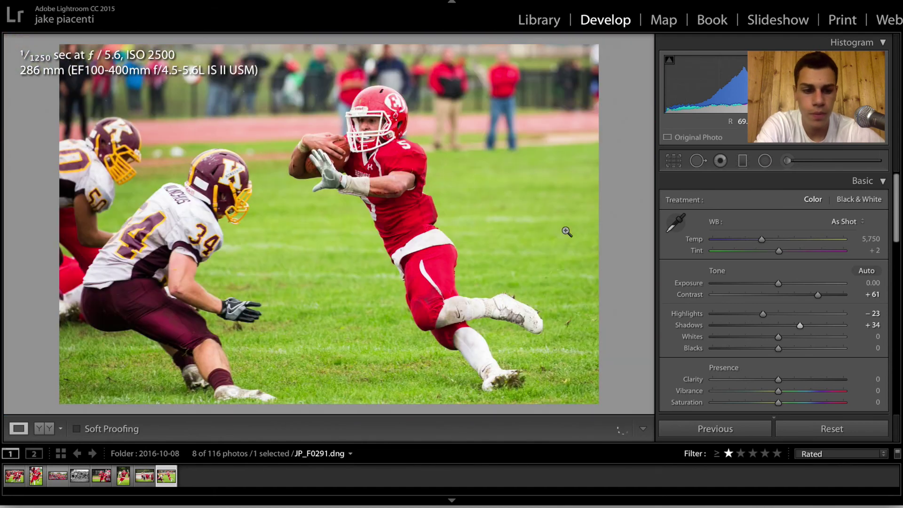
mouse_move(779, 379)
left_mouse_down()
mouse_move(807, 380)
mouse_move(787, 395)
left_mouse_up()
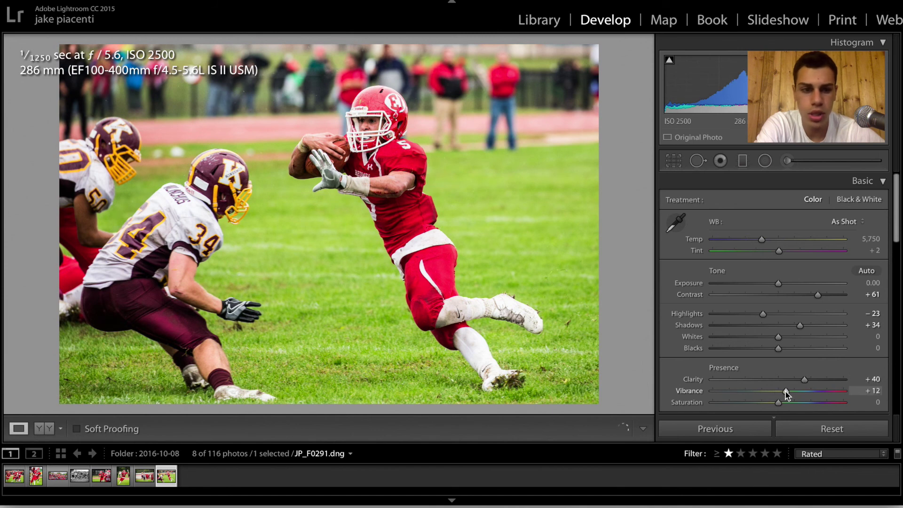
Cool the white balance to a Temp of 5,600 and set Whites -27 on the ball carrier photo
left_click(871, 239)
key("Down")
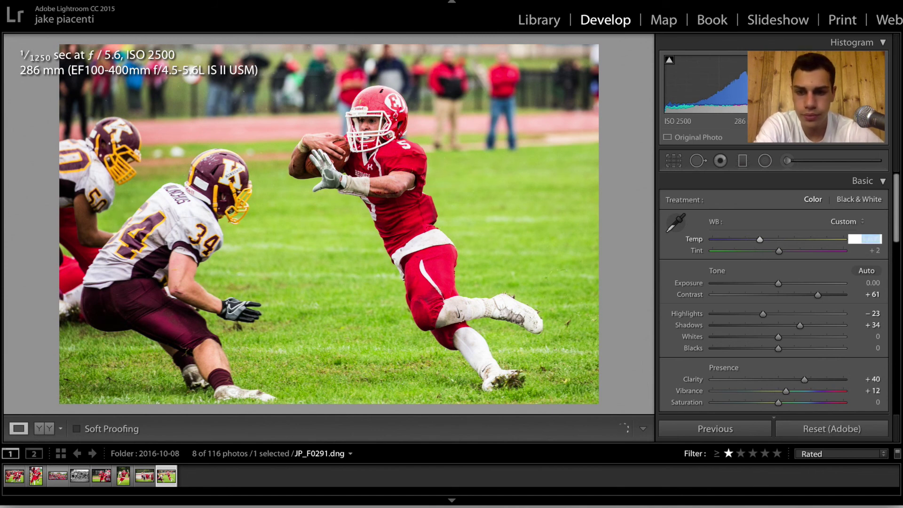
key("Return")
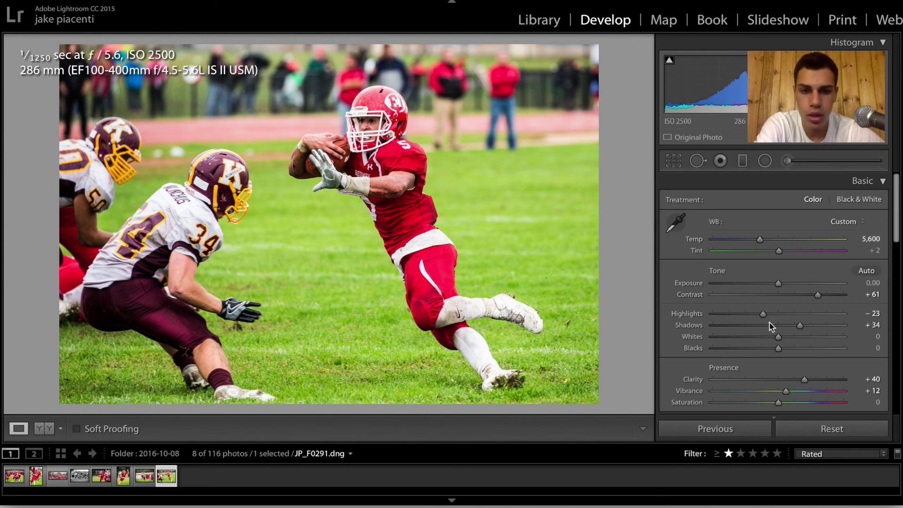
left_click(554, 187)
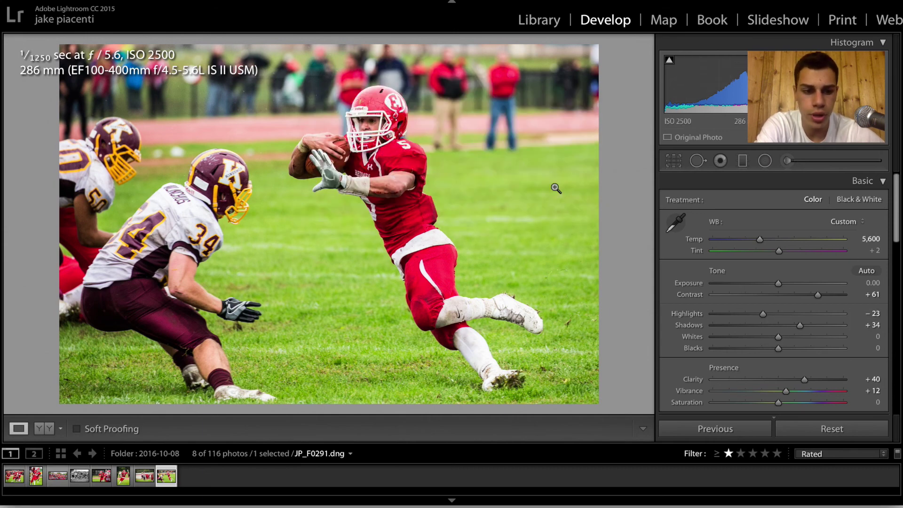
left_click_drag(778, 339, 757, 341)
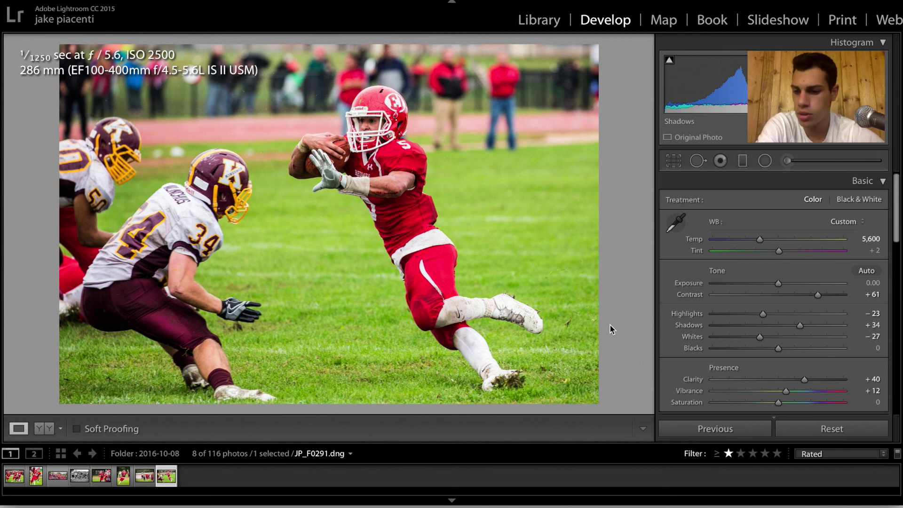
Compare the ball carrier photo before and after, examining his face and arms up close, and return to the single view
left_click(47, 430)
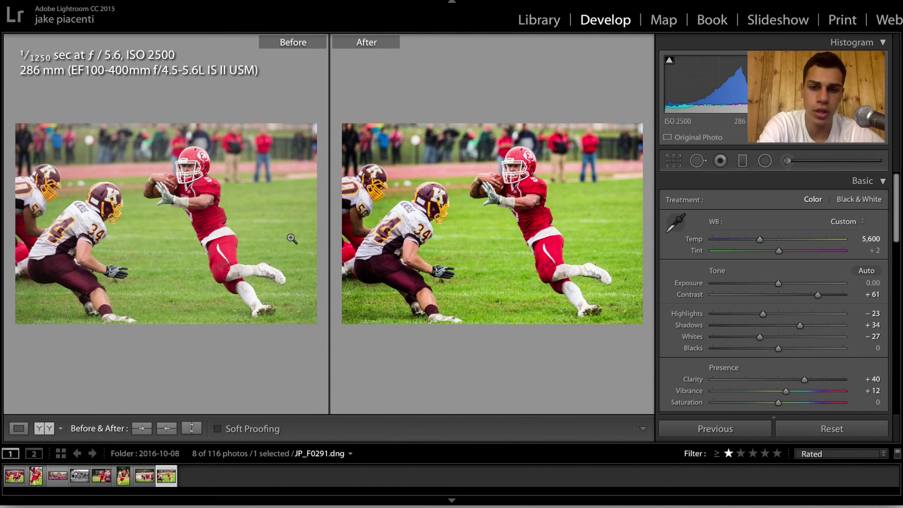
left_click(501, 203)
scroll(489, 155, "up", 5)
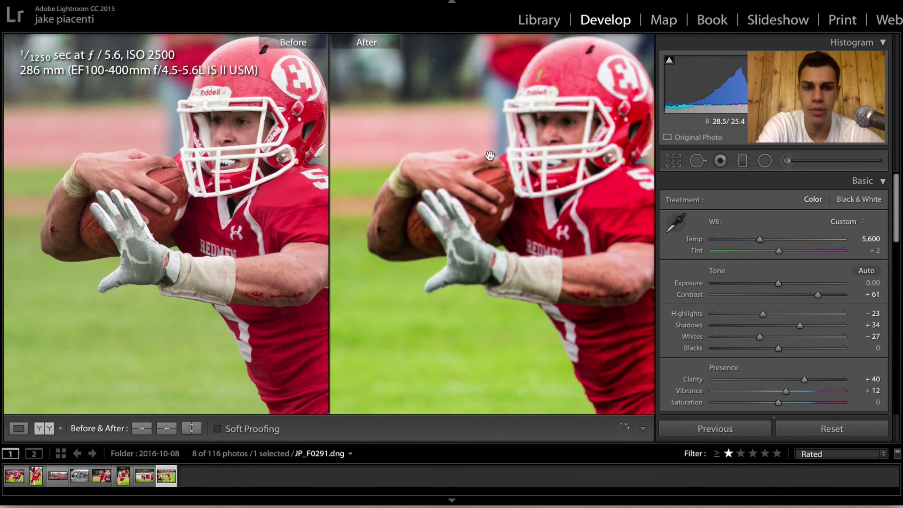
scroll(489, 155, "right", 3)
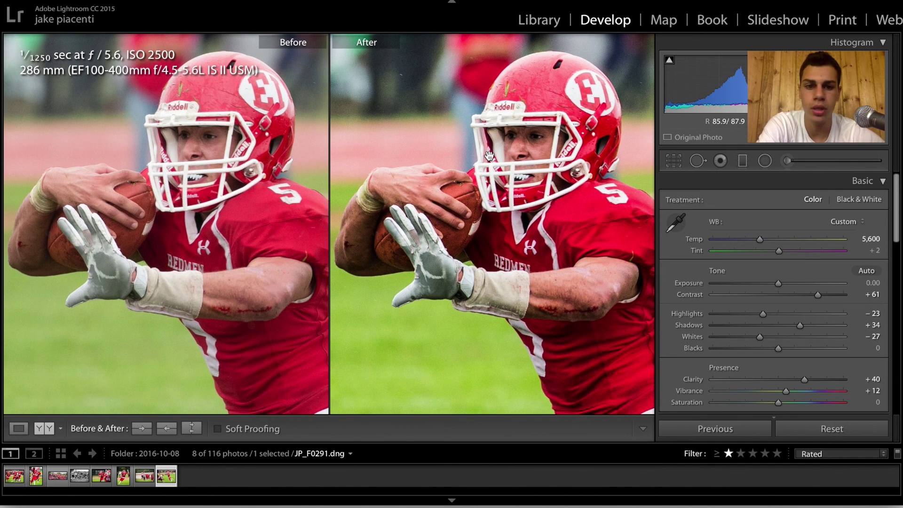
left_click(527, 209)
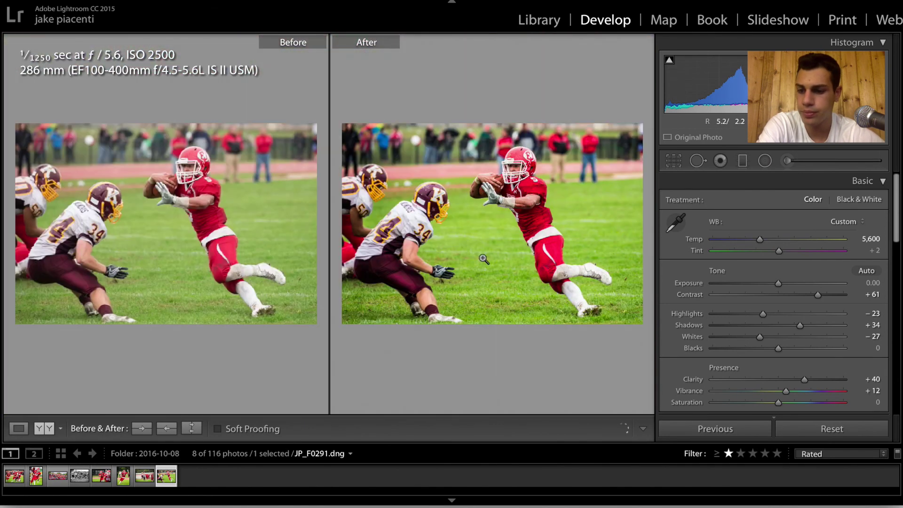
left_click(19, 428)
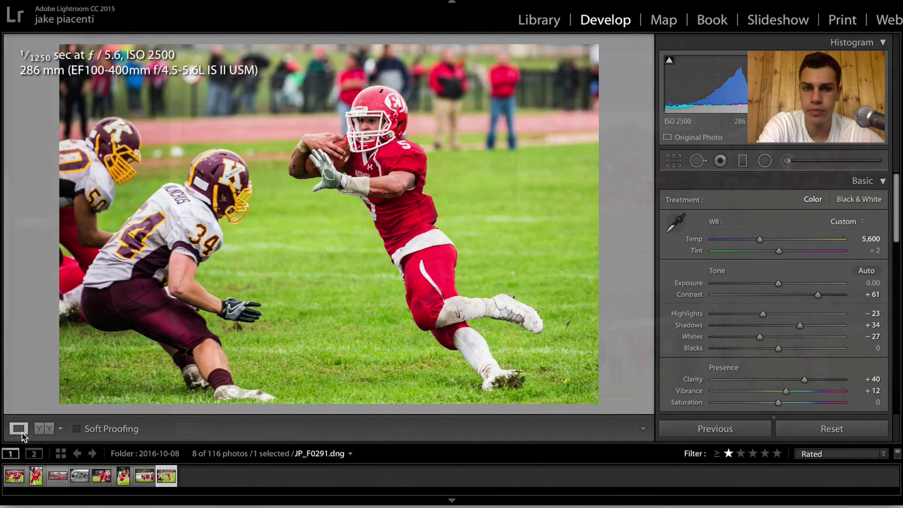